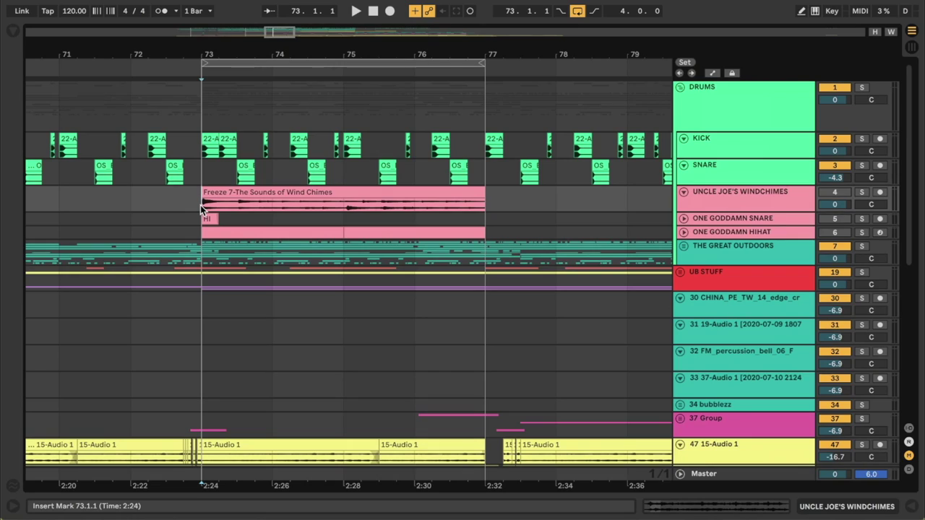
- Play the loop from bar 73, mute THE GREAT OUTDOORS group and play the loop again without it
key("space")
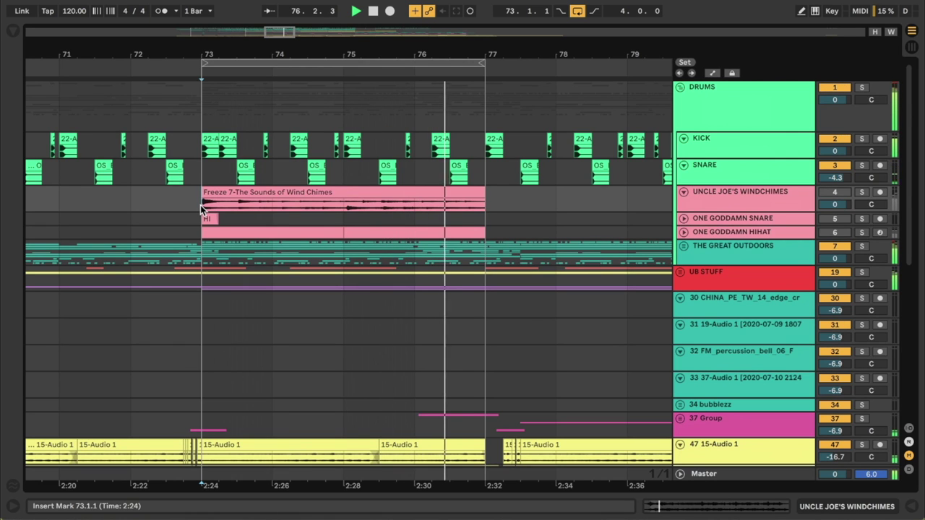
key("space")
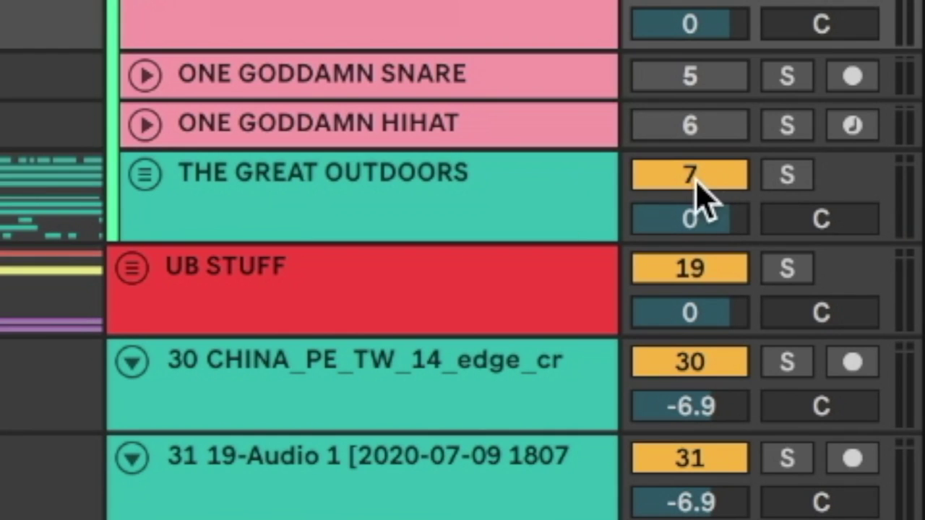
left_click(835, 247)
key("space")
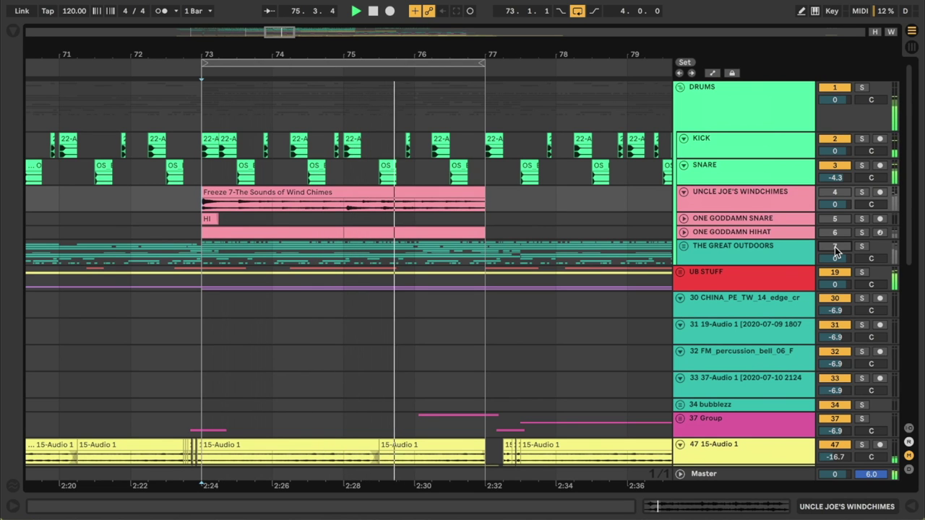
key("space")
- Unfold and solo THE GREAT OUTDOORS group, play its percussion tracks, and return it to folded and unsoloed
left_click(683, 246)
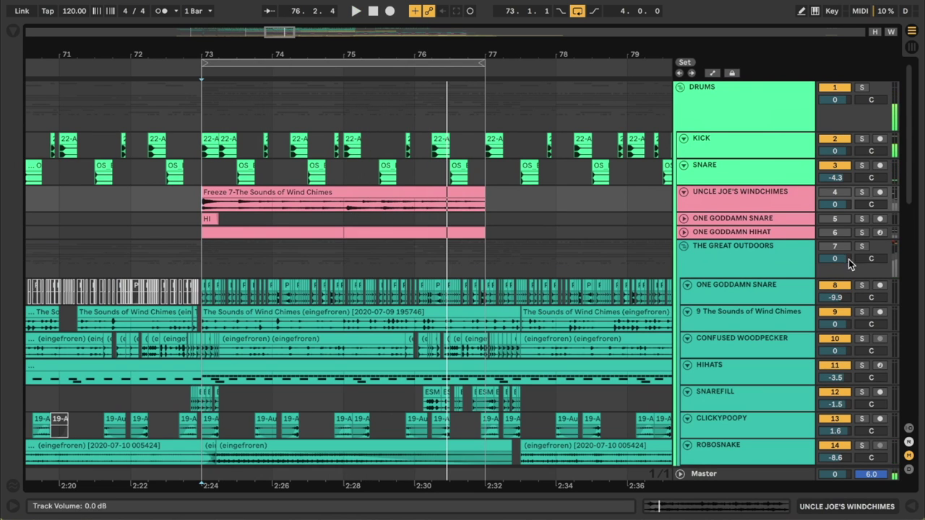
left_click(862, 247)
scroll(529, 341, "down", 3)
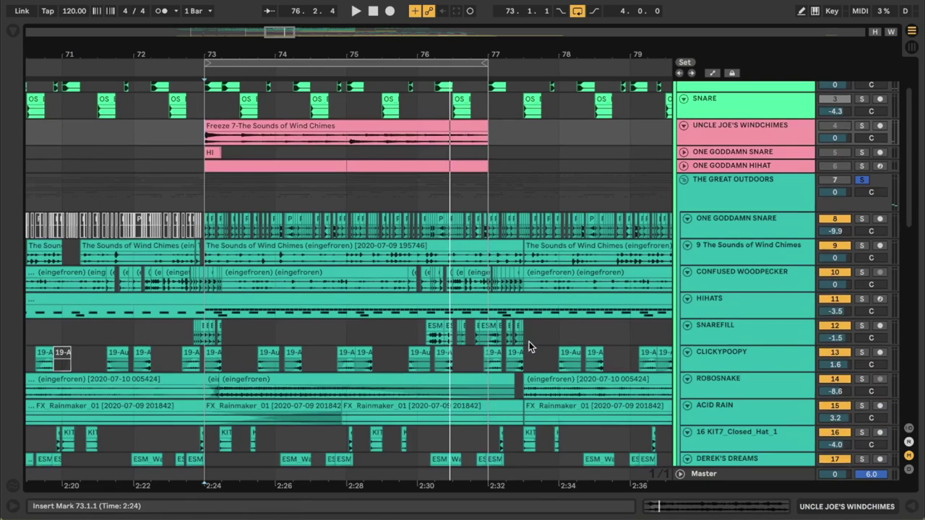
scroll(529, 342, "down", 1)
key("space")
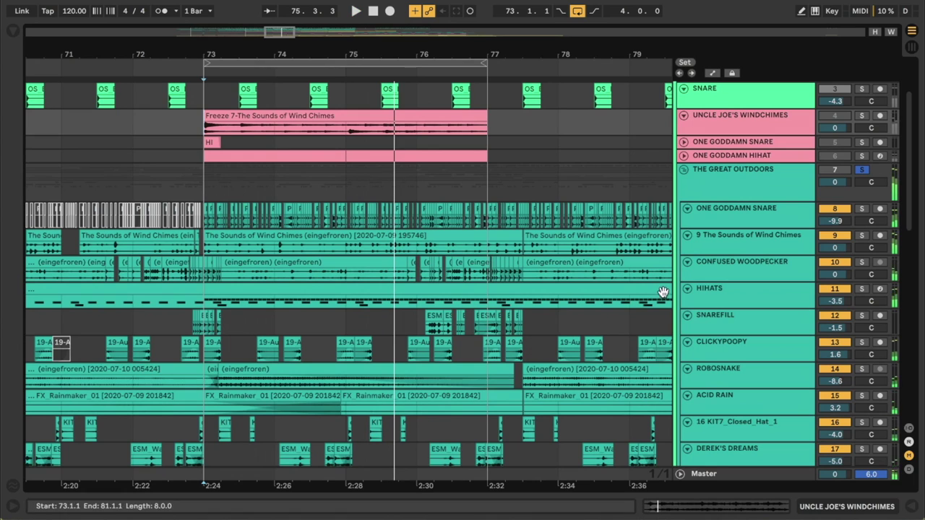
left_click(683, 169)
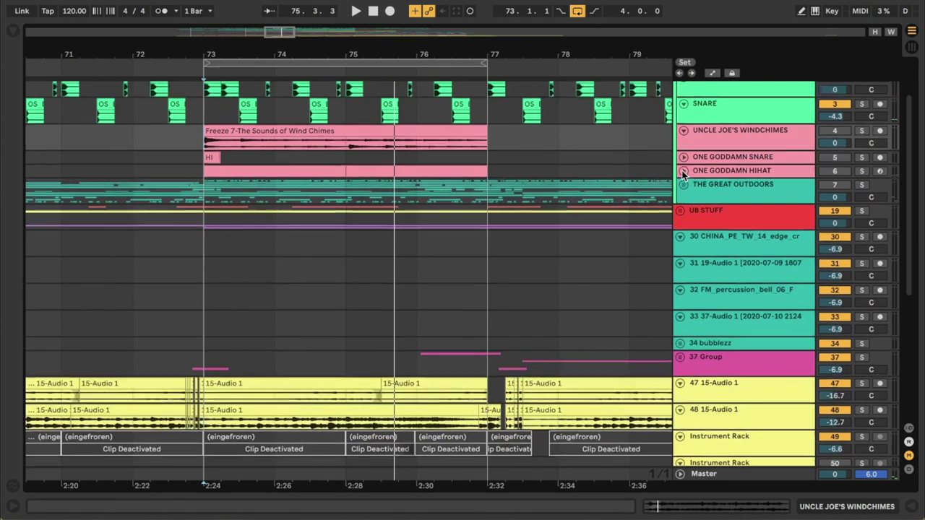
- Activate the UNCLE JOE'S WINDCHIMES track, solo the DRUMS group and play it from bar 73
scroll(717, 203, "up", 2)
left_click(718, 203)
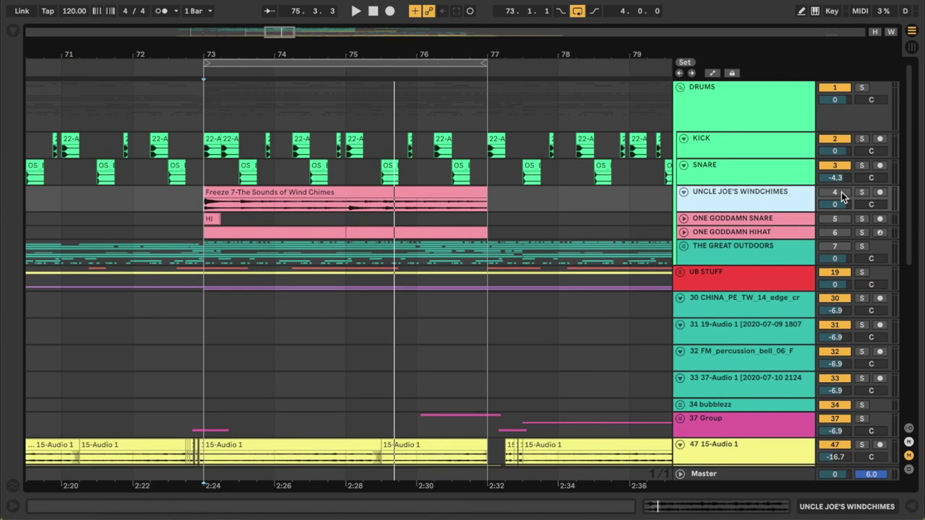
left_click(841, 193)
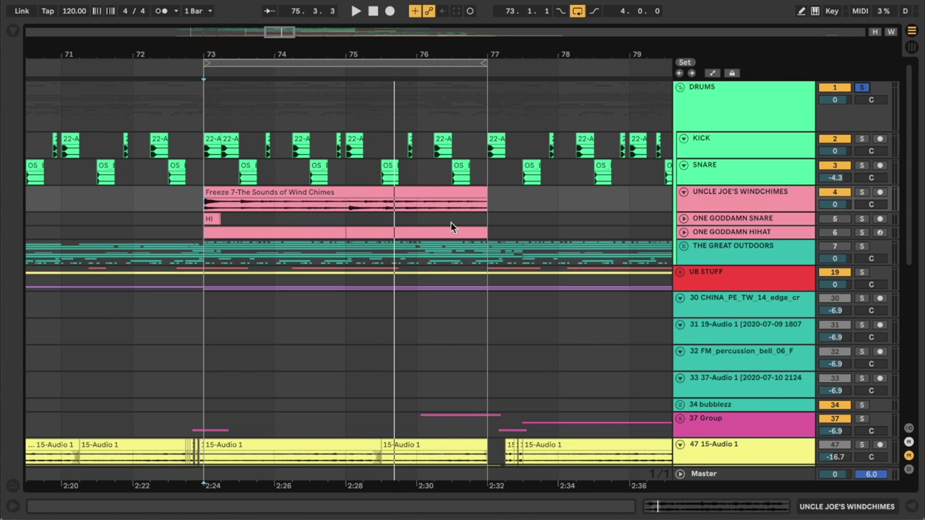
left_click(206, 184)
key("space")
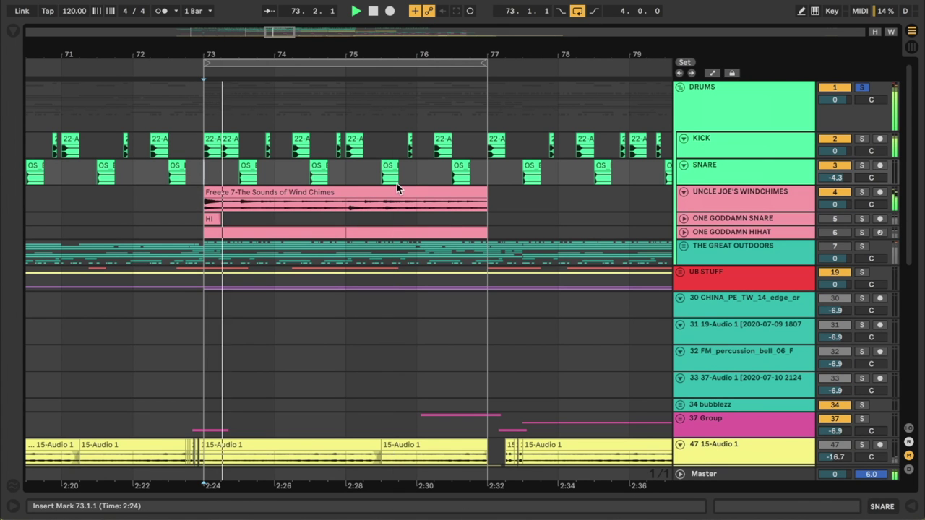
- Open the wind chimes clip's sample settings and turn on Warp
double_click(397, 193)
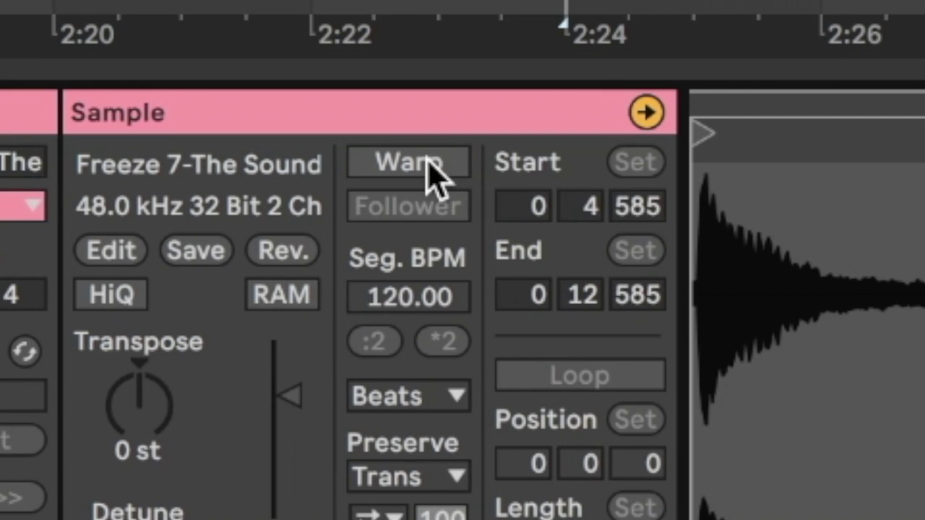
left_click(165, 335)
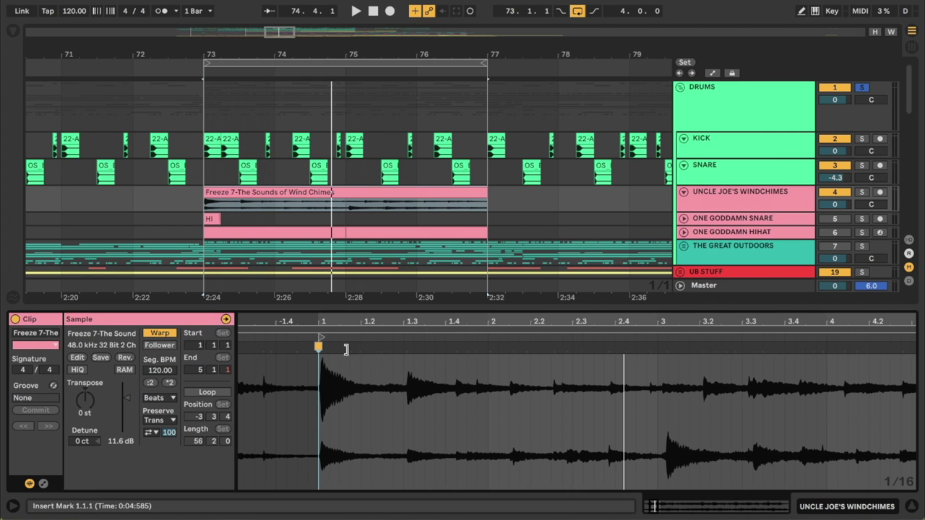
left_click(424, 370)
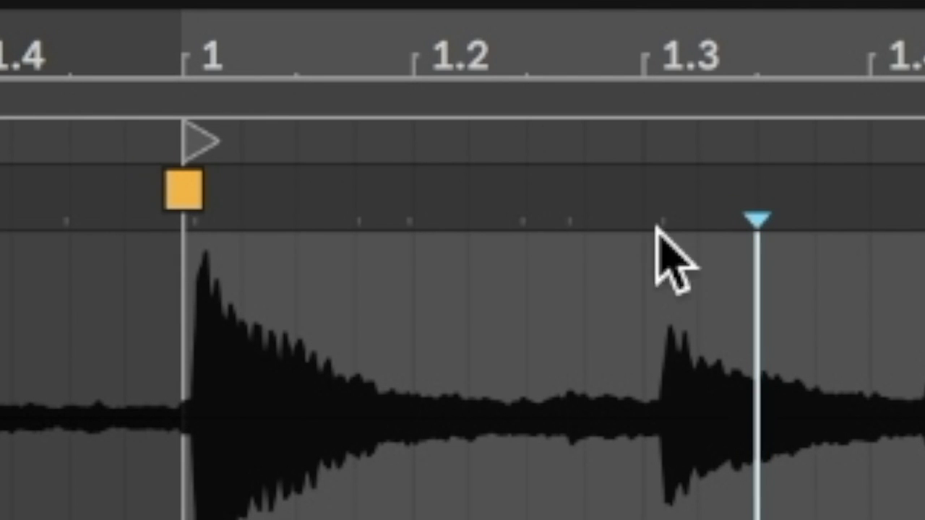
- Add a warp marker just after the first chime hit and stretch it to about 2.1.2
left_click(456, 404)
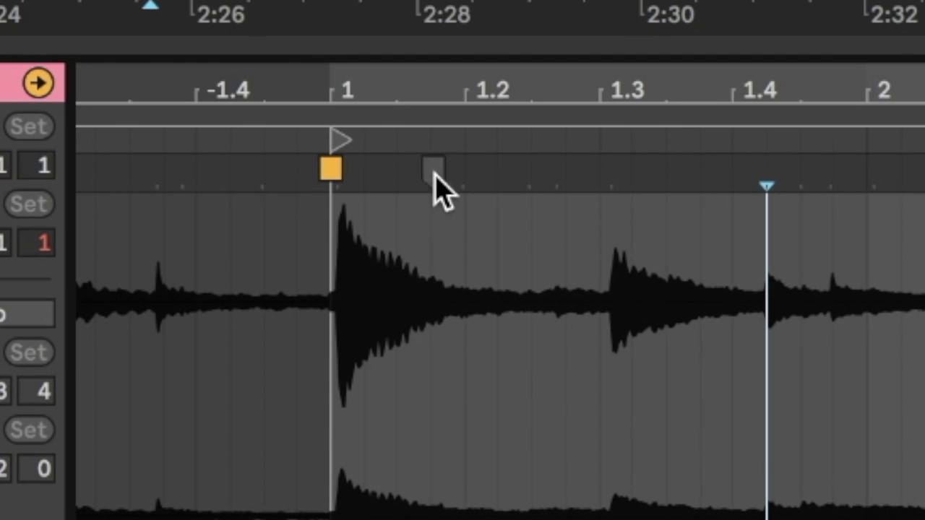
double_click(424, 168)
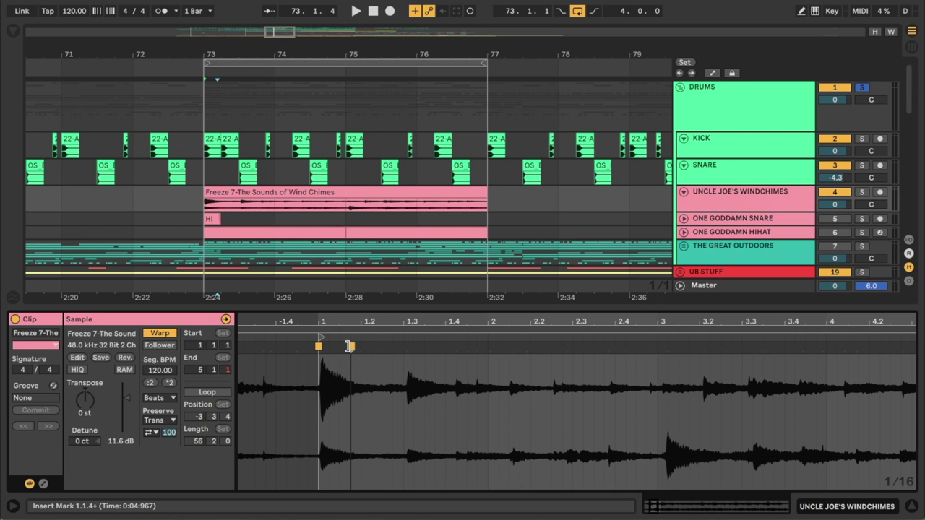
mouse_move(350, 346)
left_mouse_down()
mouse_move(326, 346)
mouse_move(501, 346)
left_mouse_up()
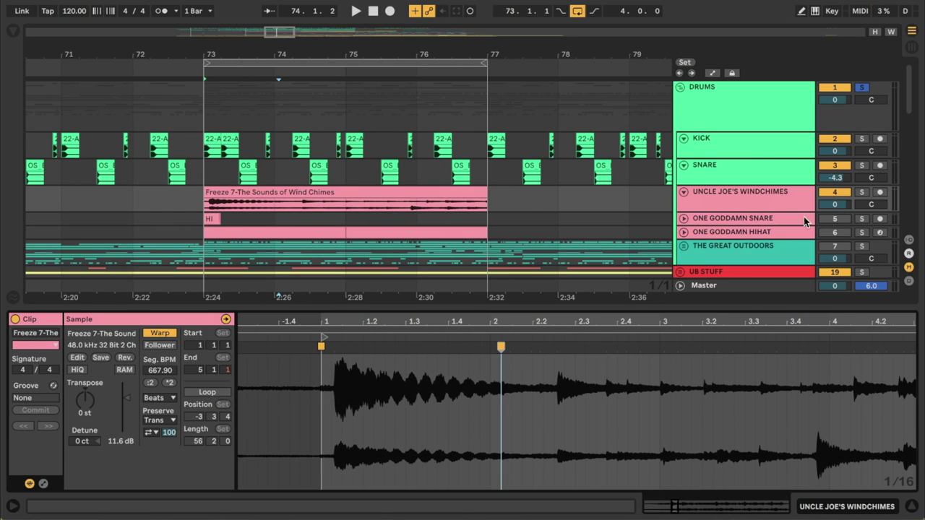
- Solo the UNCLE JOE'S WINDCHIMES track and play the stretched clip
left_click(859, 189)
key("space")
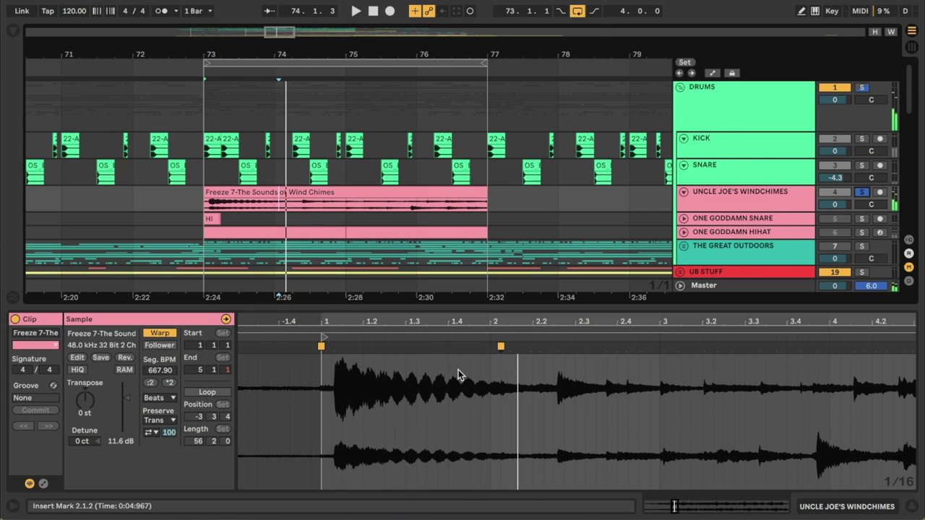
key("space")
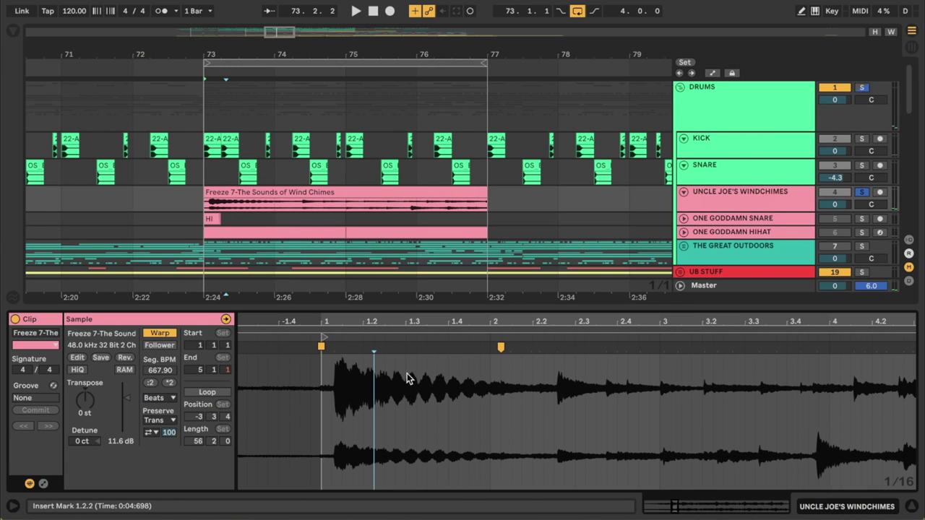
- Mark the stretched ringing from 1.2.4 to 1.3.2 in the waveform and listen to the clip
left_click_drag(374, 376, 488, 379)
left_click(416, 390)
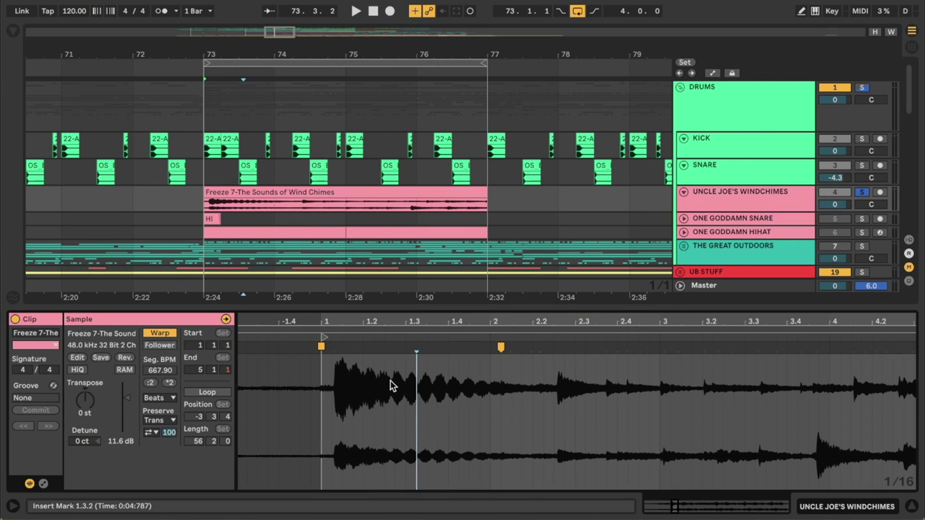
left_click_drag(391, 387, 411, 387)
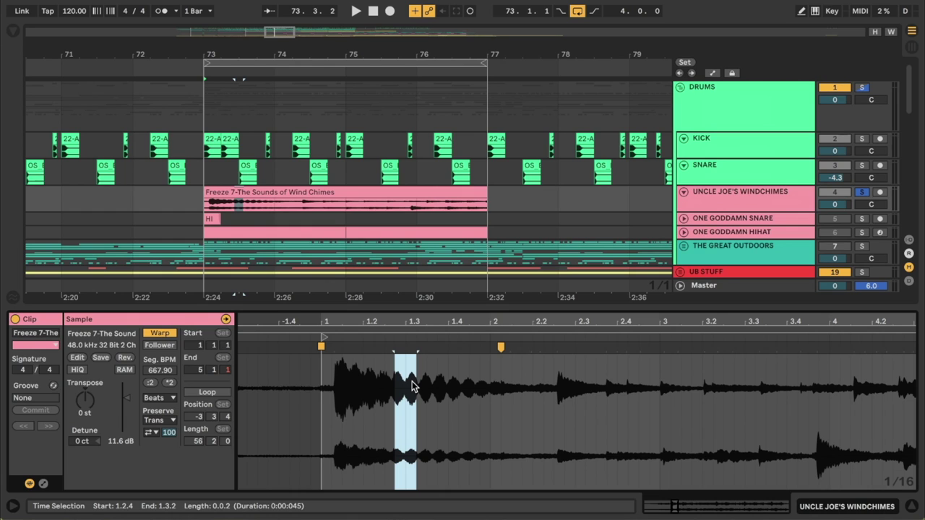
left_click(412, 387)
key("space")
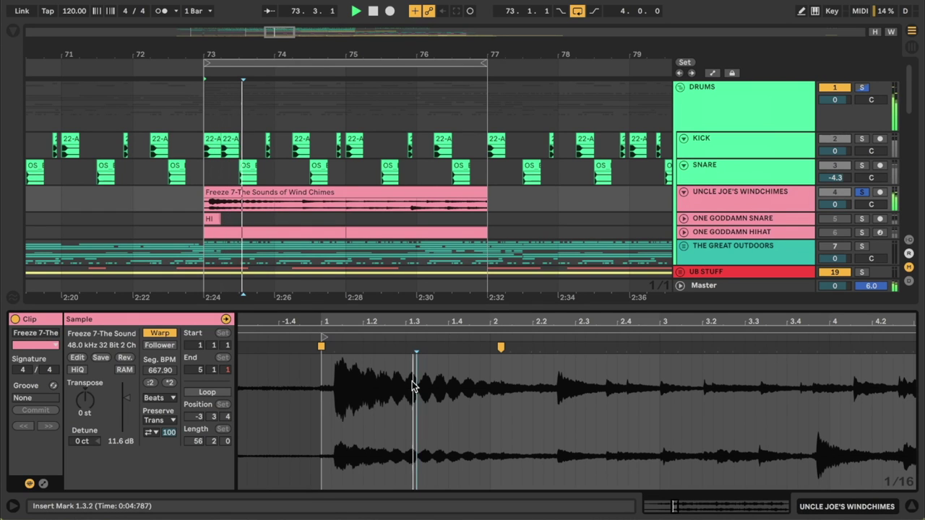
key("space")
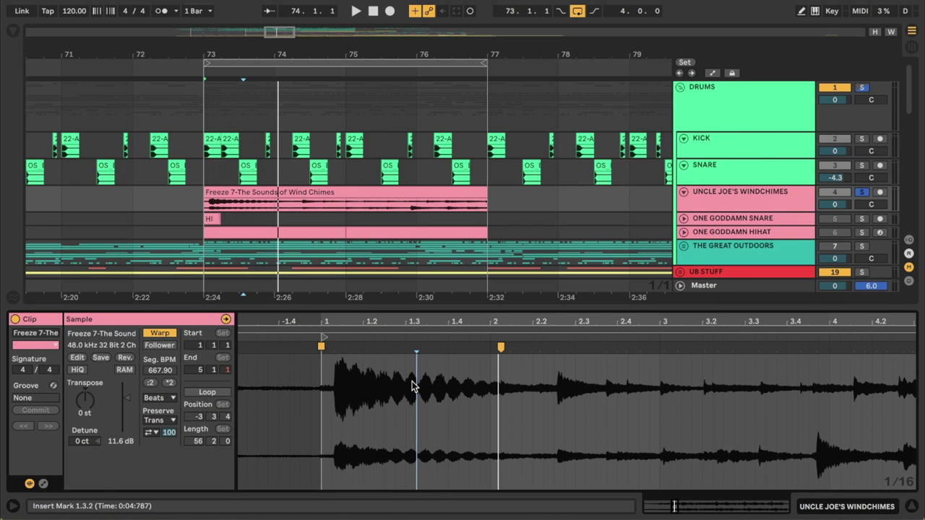
key("space")
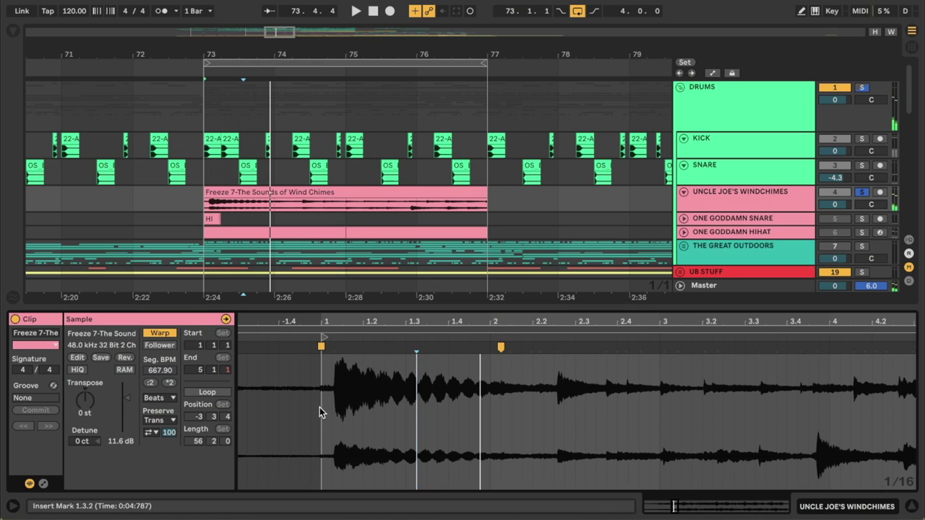
- Audition the forward-loop and loop-off transient modes on the stretched clip, and undo the warp marker stretch
left_click(155, 434)
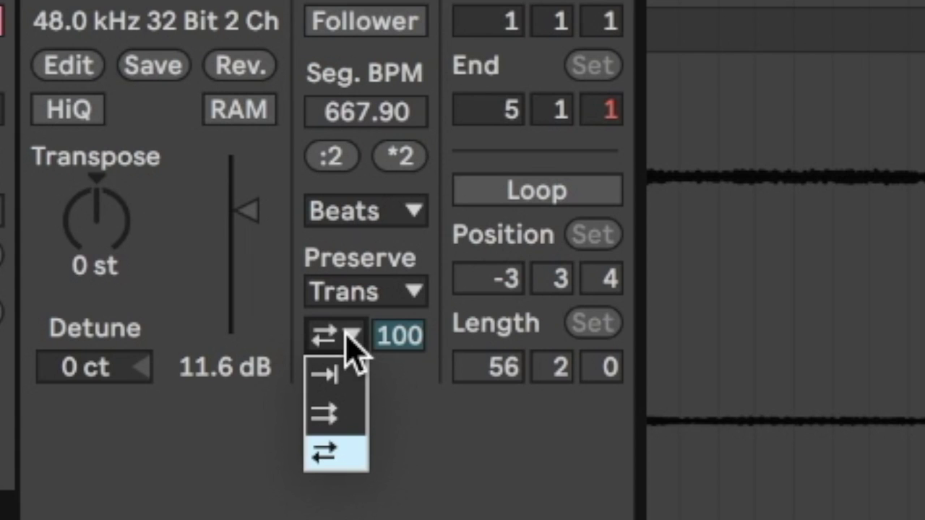
left_click(348, 413)
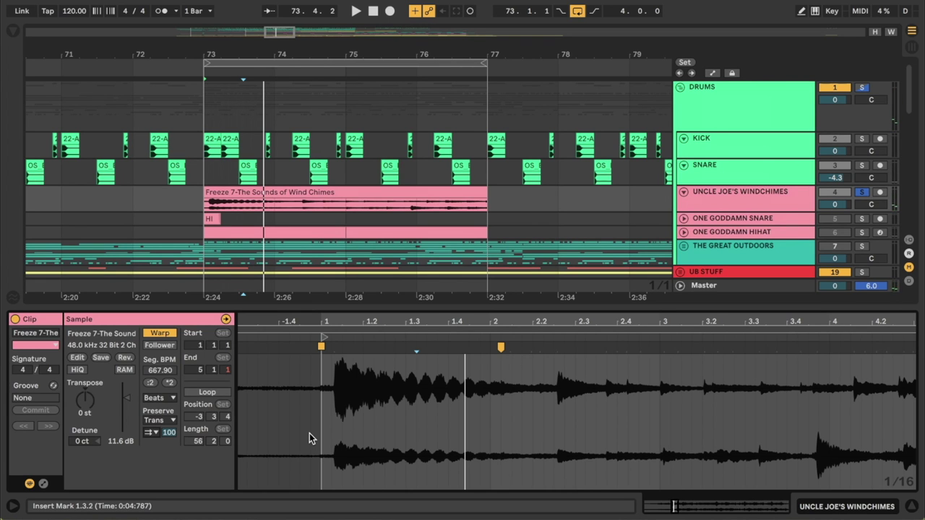
key("space")
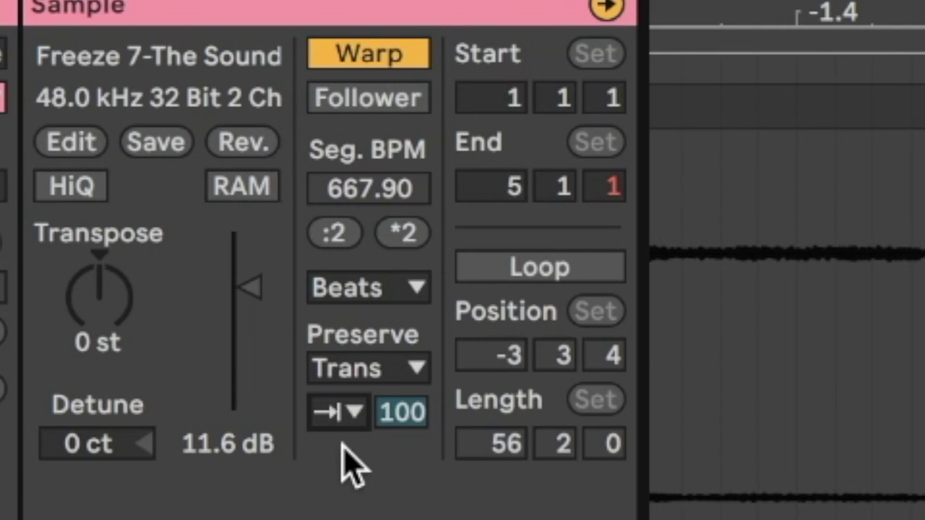
key("space")
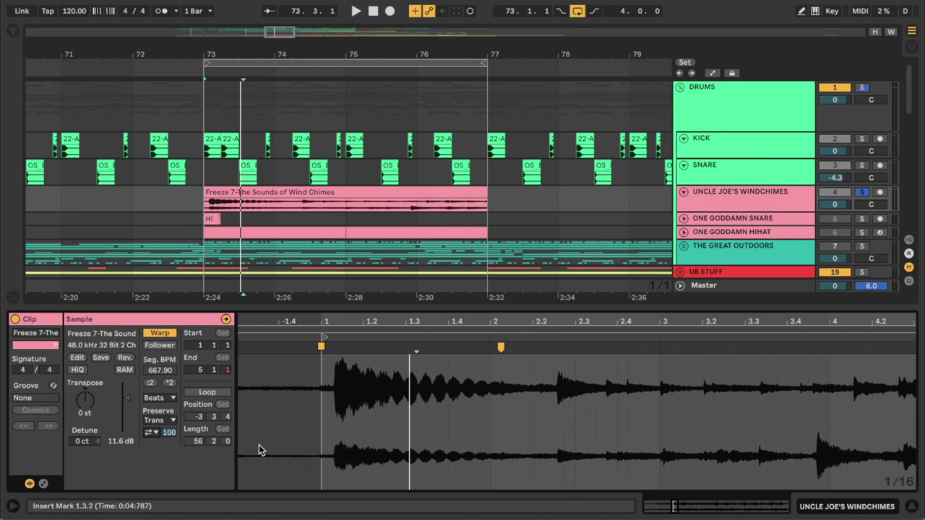
key("super+z")
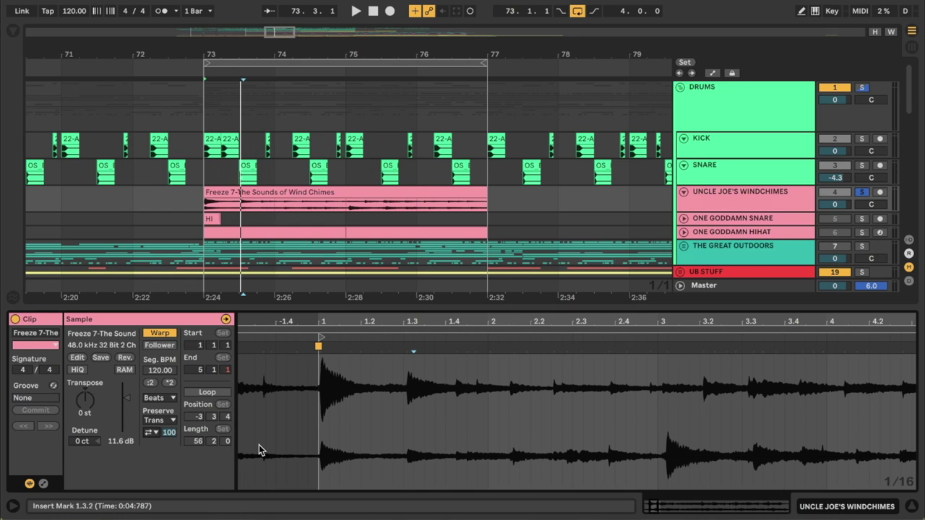
key("space")
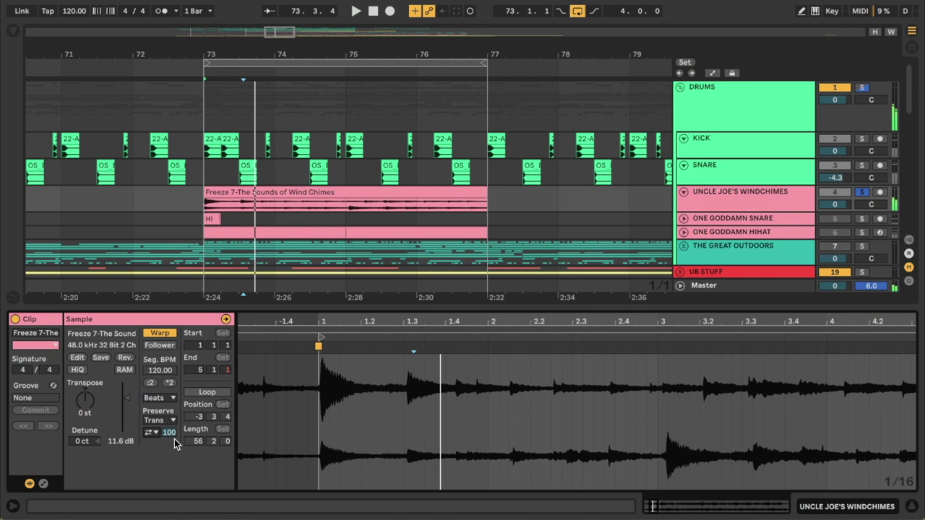
- Set the clip's transient loop mode to off, trying the transient envelope at 83 before returning it to 100
left_click(151, 433)
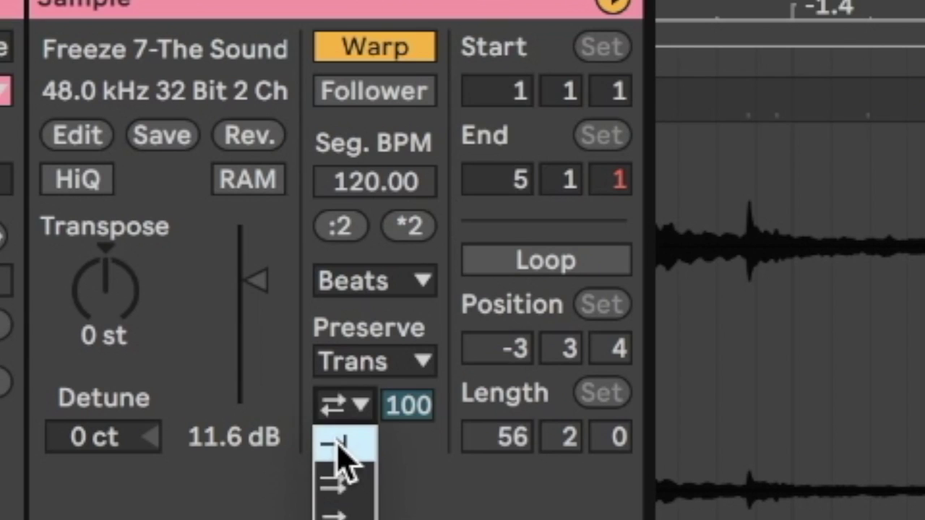
left_click(151, 449)
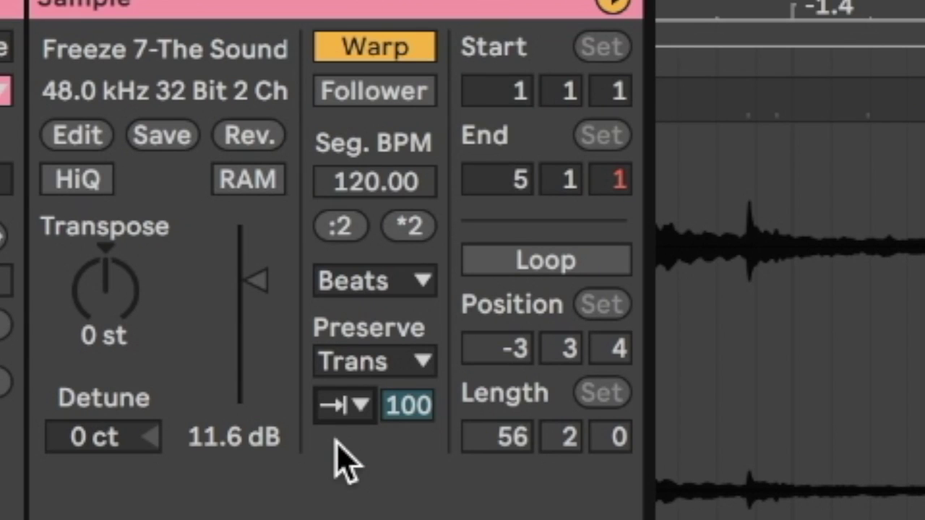
mouse_move(419, 401)
left_mouse_down()
mouse_move(419, 434)
mouse_move(419, 404)
mouse_move(419, 417)
left_mouse_up()
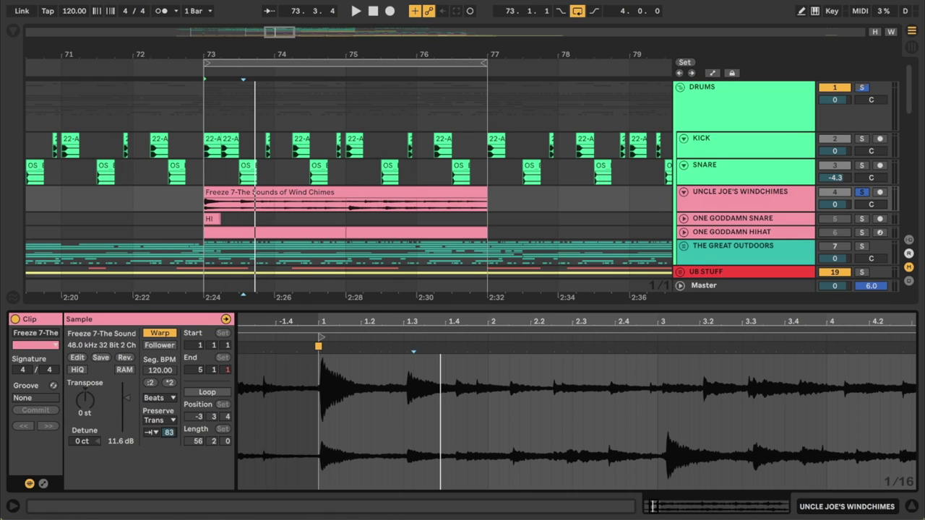
left_click_drag(169, 432, 169, 405)
- Mark the first chime's decay in the waveform and lower the transient envelope to 50 during playback
left_click_drag(323, 381, 346, 383)
left_click(346, 383)
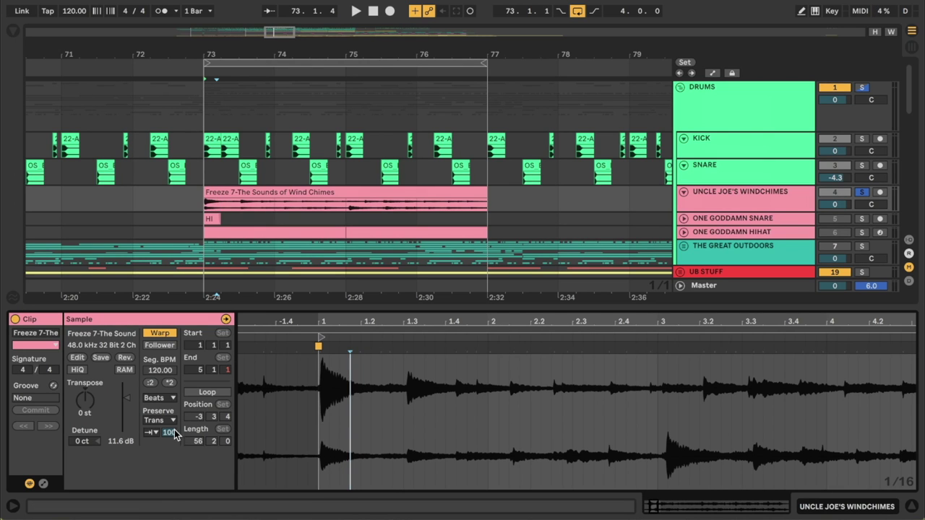
key("space")
left_click_drag(174, 431, 174, 435)
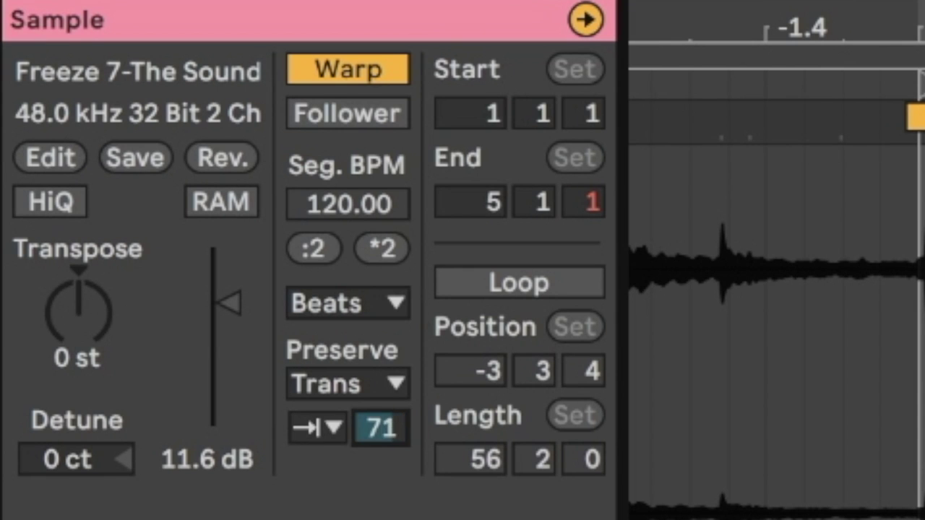
left_click_drag(381, 428, 380, 470)
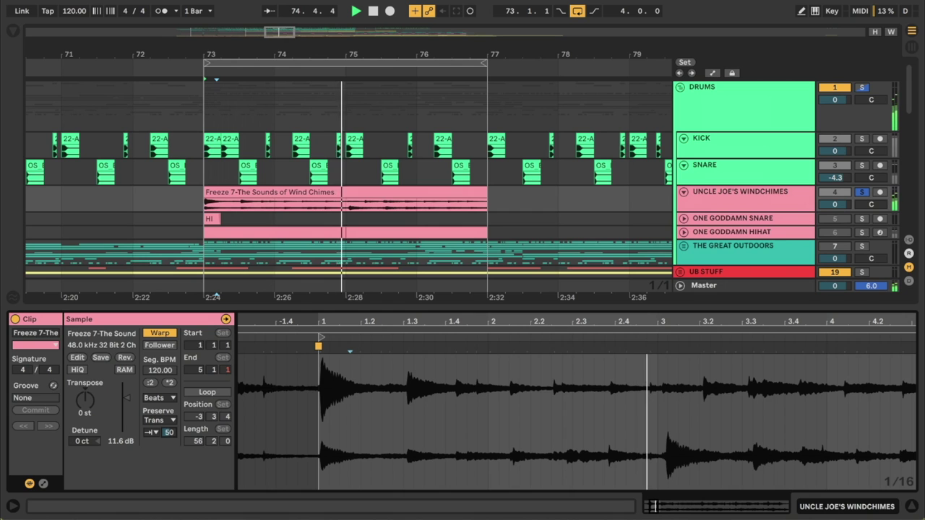
- Lower the clip's transient envelope to 35 and play the wind chimes together with the other drum tracks
left_click_drag(169, 432, 169, 437)
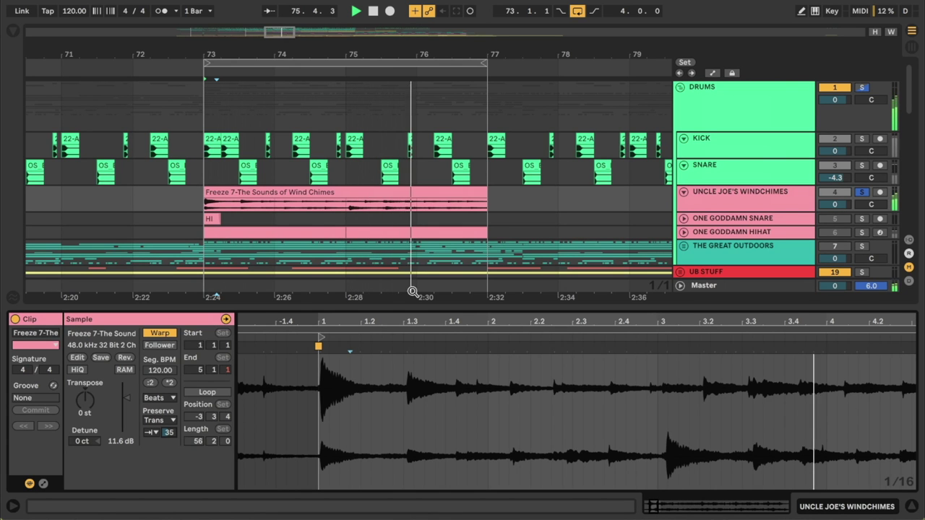
key("space")
left_click(864, 89)
key("space")
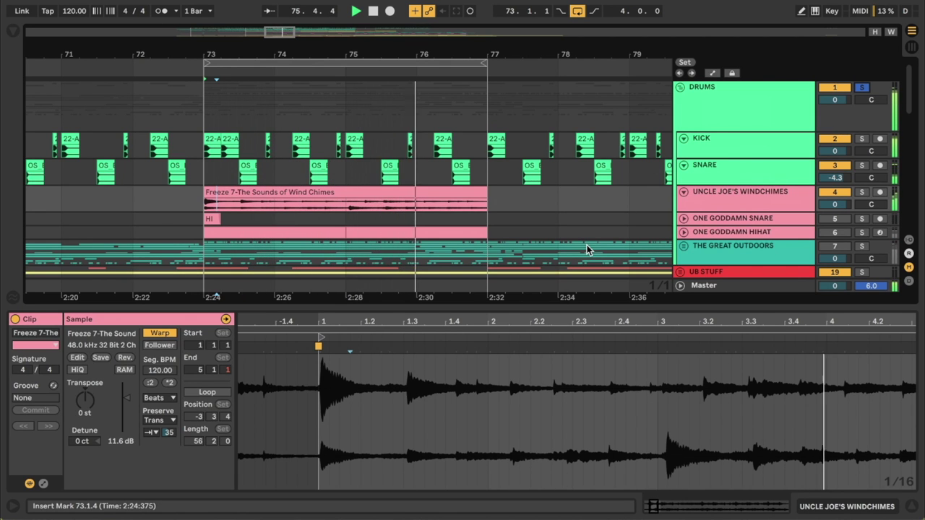
left_click(715, 199)
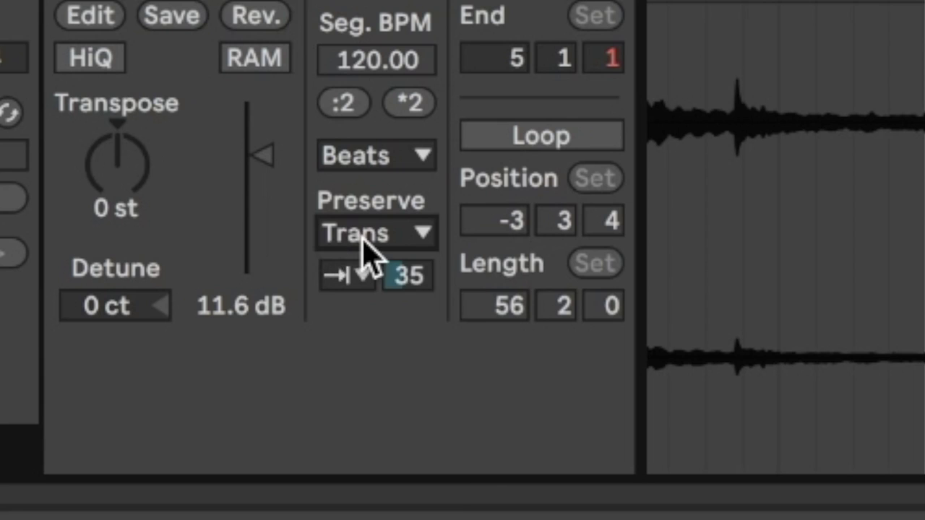
- Set the clip's Preserve value to 1/8 and lower the transient envelope to 33
left_click(156, 420)
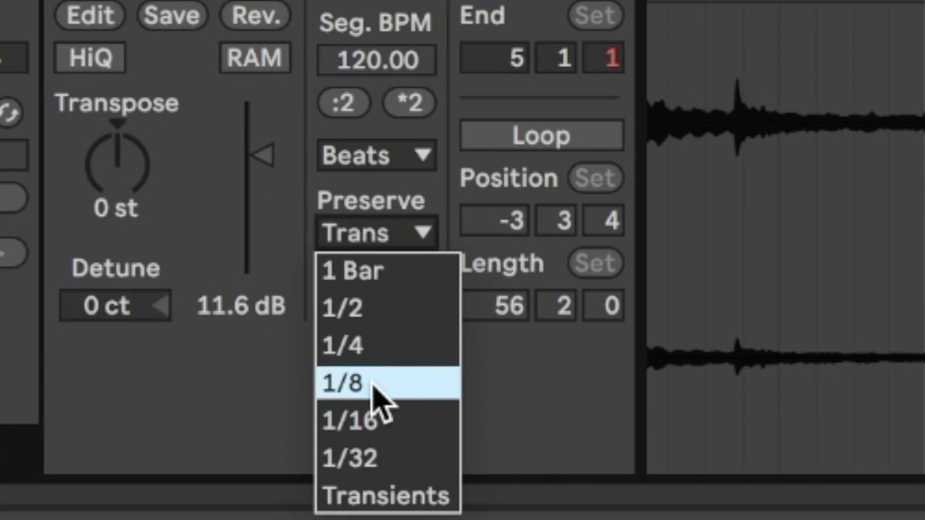
left_click(347, 383)
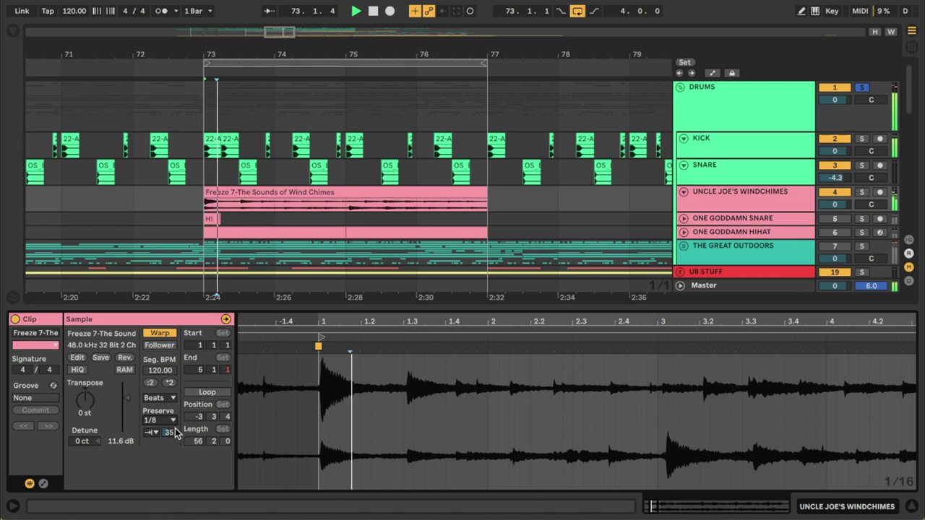
left_click_drag(426, 268, 426, 282)
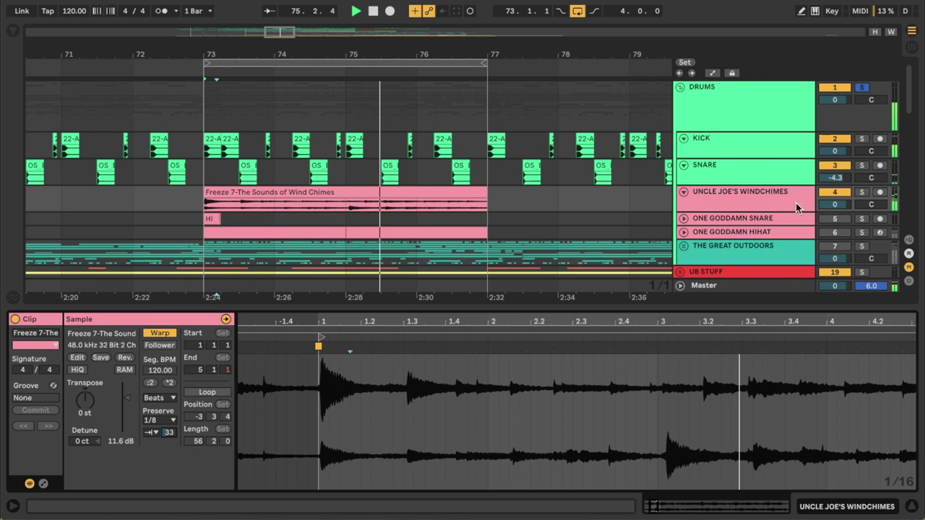
- Add a Limiter to the wind chimes track and set 10.4 dB gain and a -11.4 dB ceiling during playback
left_click(769, 197)
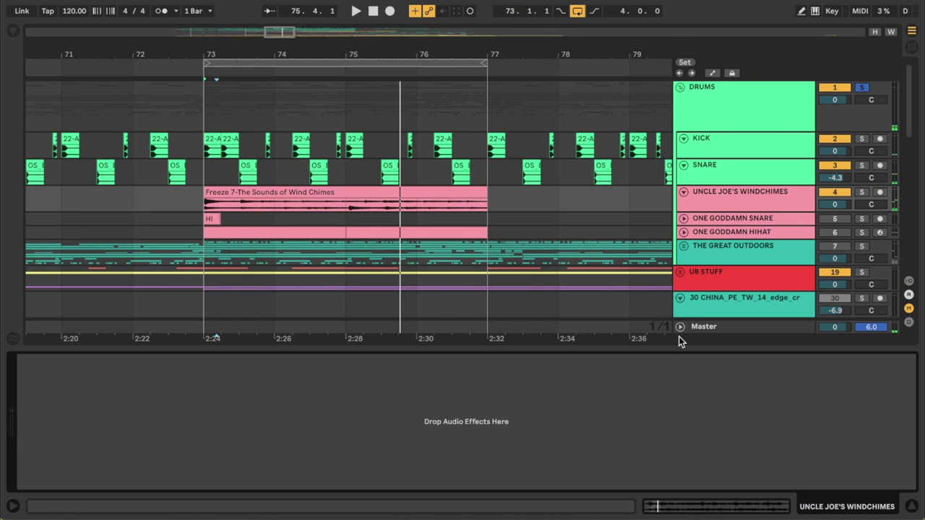
key("ctrl+f")
type("limiter")
scroll(172, 151, "up", 5)
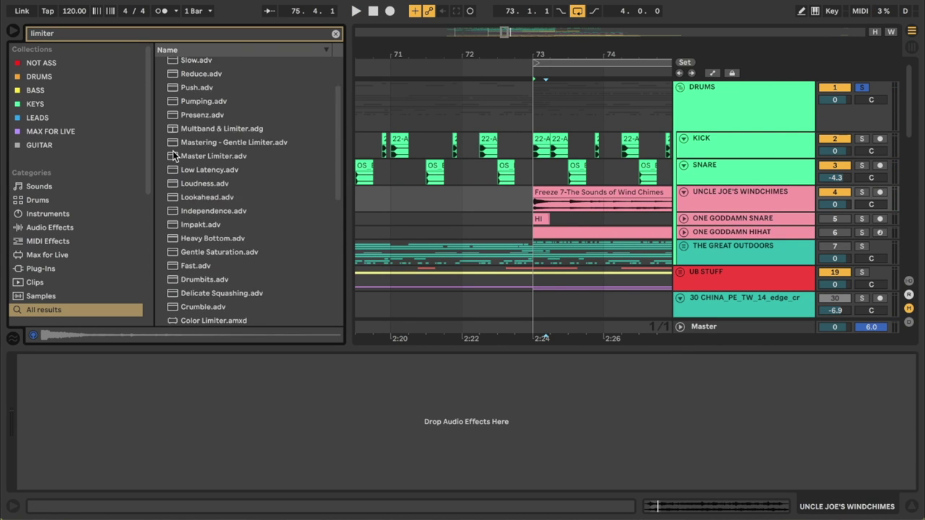
left_click(195, 64)
left_click_drag(195, 439, 195, 438)
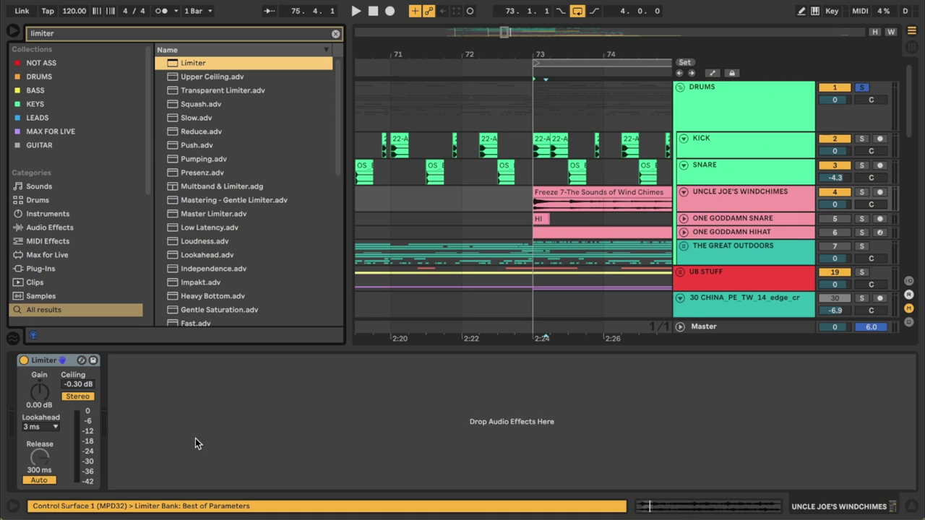
key("space")
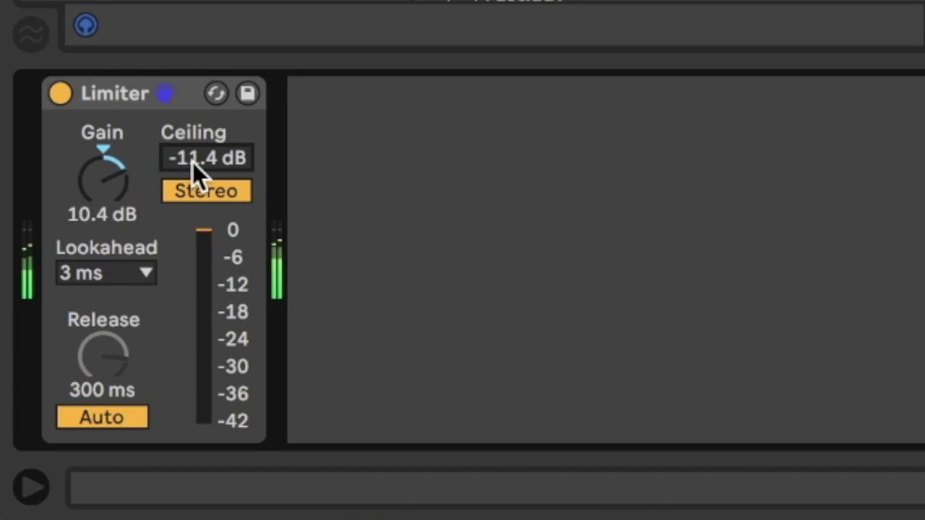
key("super+alt+b")
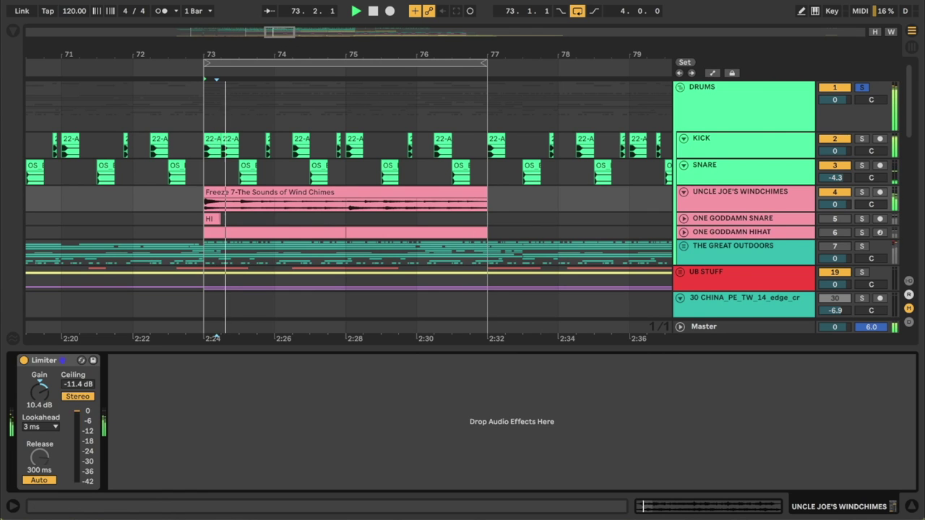
- Split the section from 73.2.1 to 73.3.1 out of the wind chimes clip in the arrangement
left_click_drag(217, 55, 311, 85)
key("space")
left_click(321, 204)
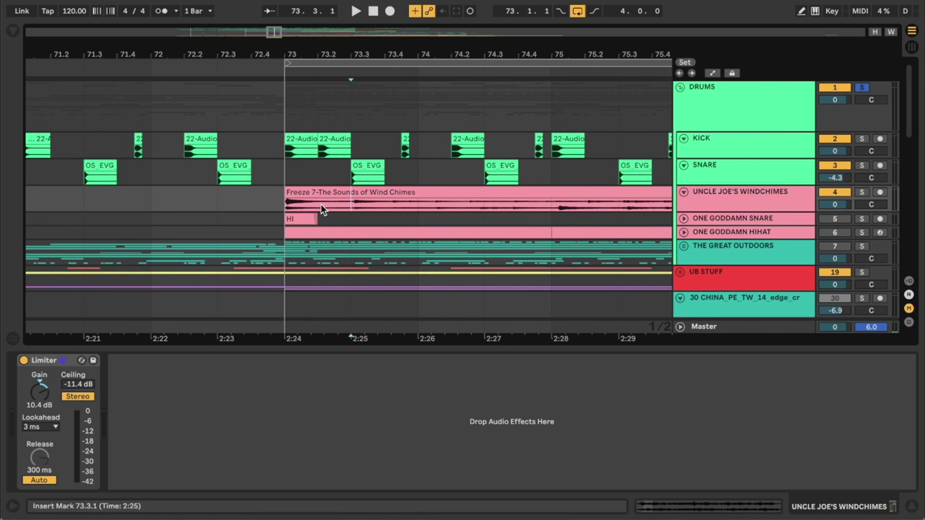
left_click_drag(317, 201, 350, 200)
key("ctrl+e")
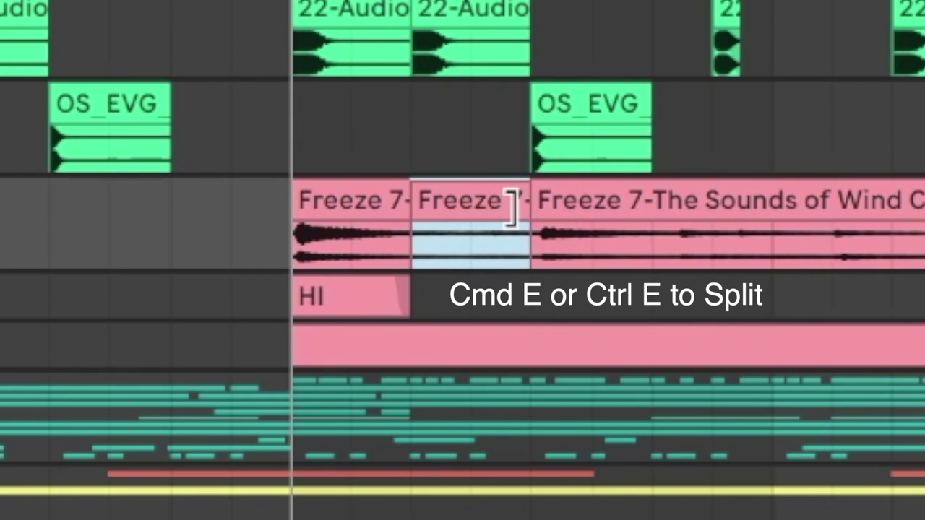
- Set Preserve to 1/16 on the split segment between 73.2.1 and 73.3.1 and start playback
double_click(495, 206)
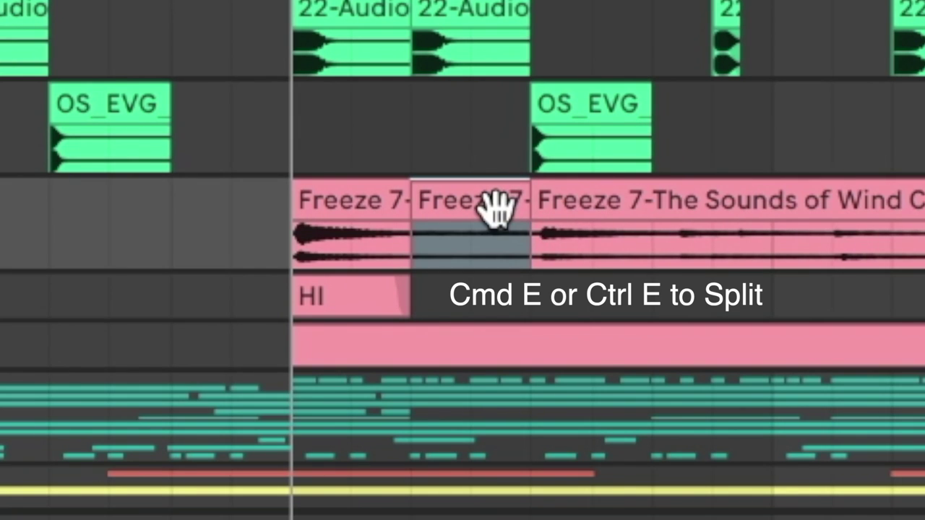
left_click(160, 421)
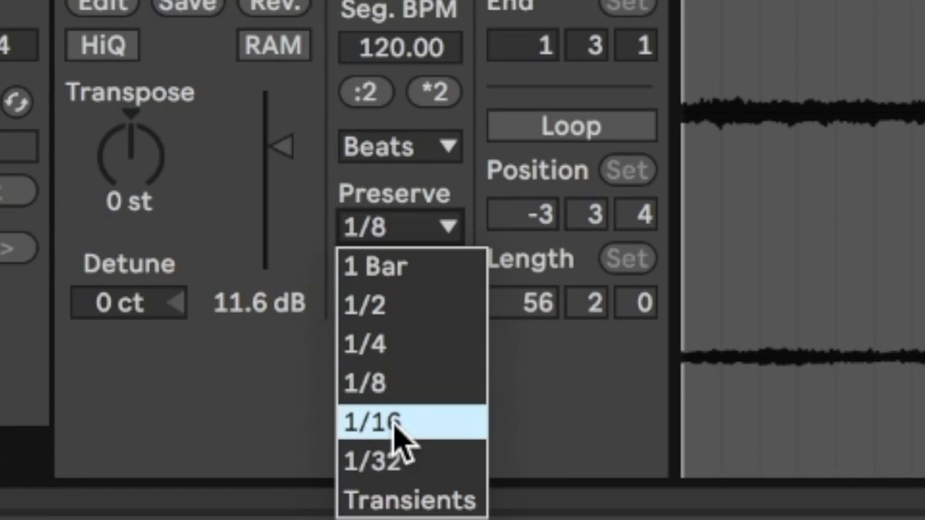
left_click(158, 474)
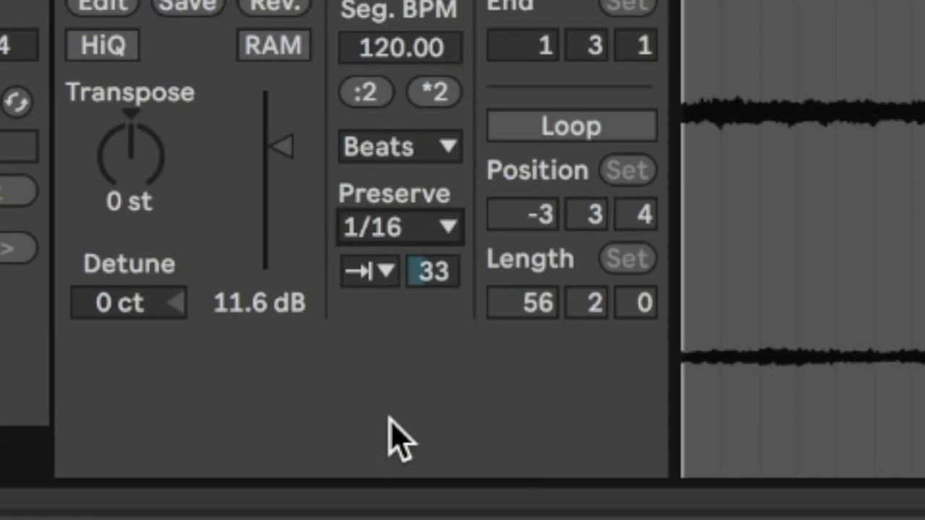
key("space")
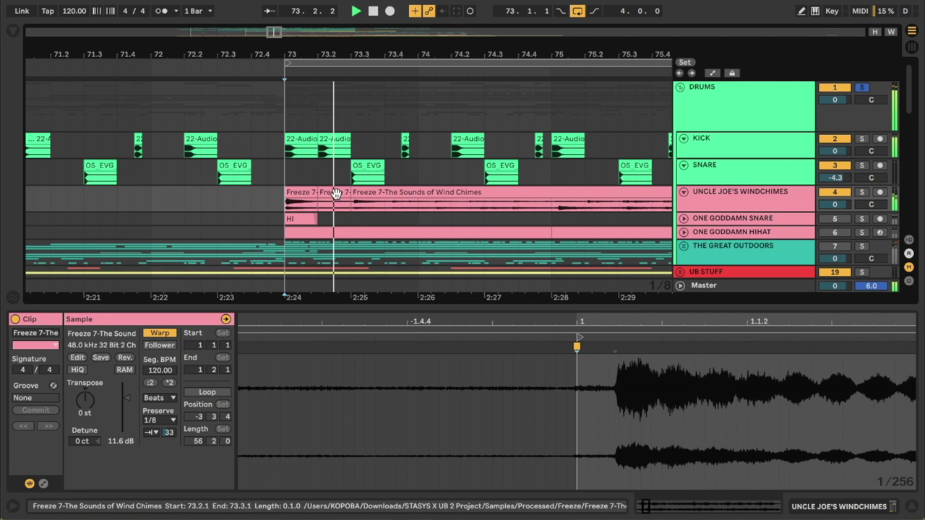
- Shorten the first two wind chimes segments to end at 73.1.3 and 73.2.3, and replay them
left_click_drag(346, 194, 291, 195)
left_click(303, 193)
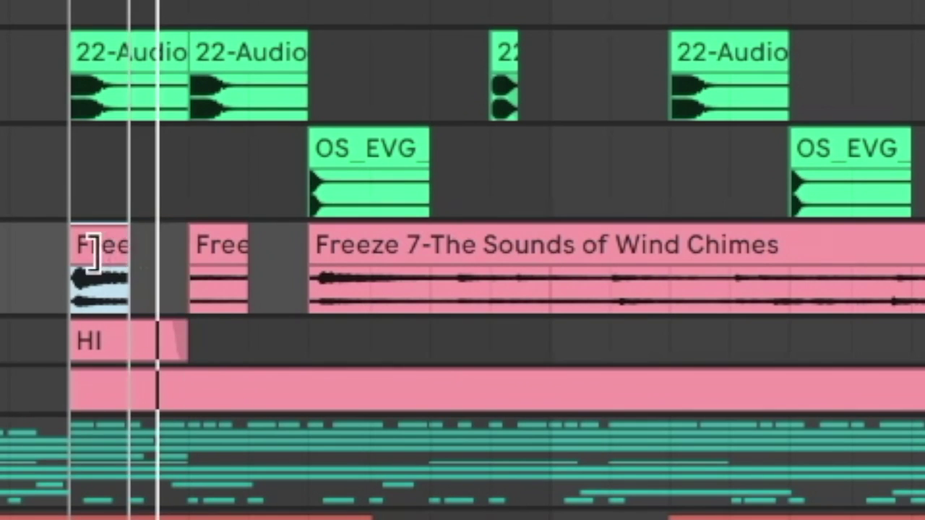
key("space")
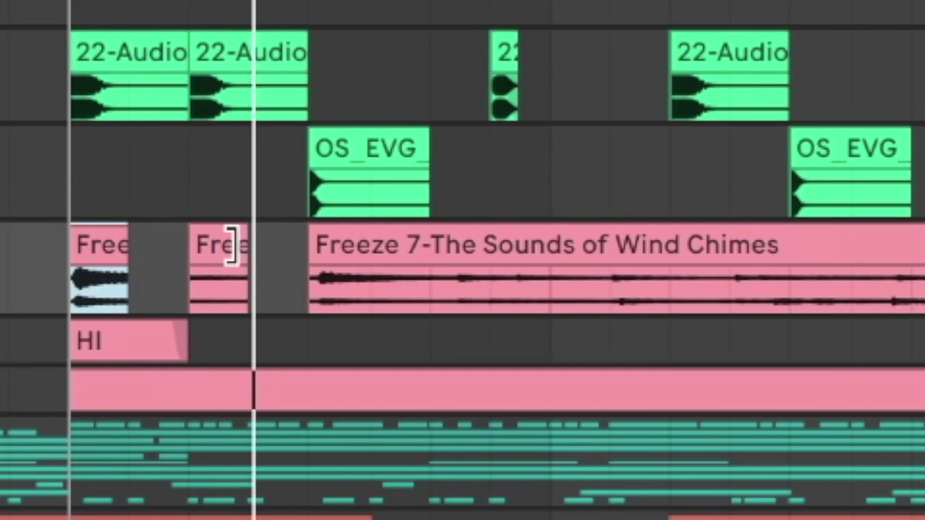
- Extend the starts of the second and third segments back to 73.1.4 and 73.2.4, and listen to the pattern
left_click(194, 249)
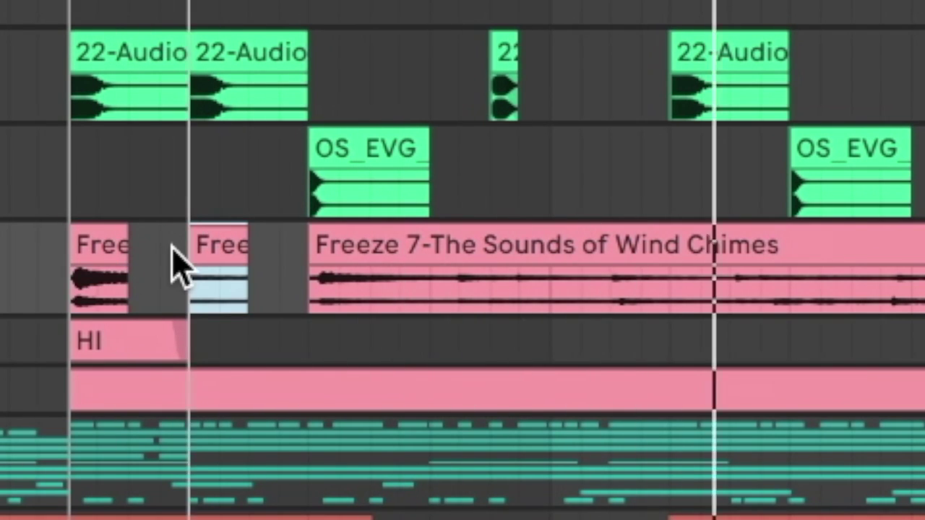
left_click_drag(196, 246, 172, 250)
left_click(104, 248)
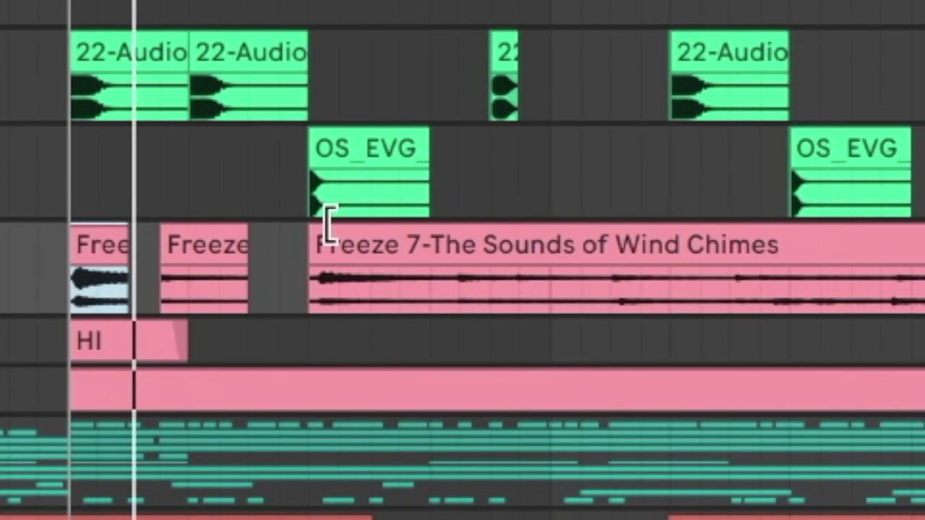
left_click_drag(312, 230, 282, 239)
left_click(219, 290)
key("space")
key("space")
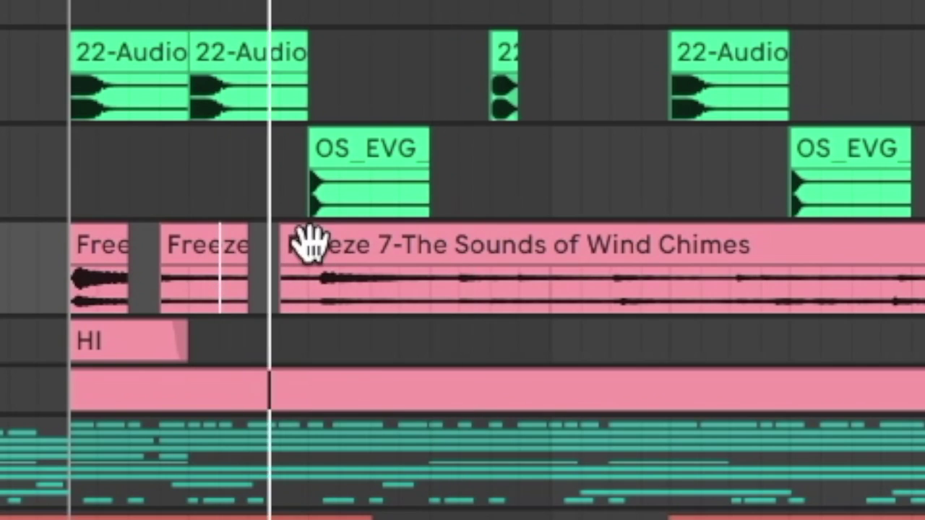
- Extend the long segment's start back to 73.2.3 and split it at 73.3.1
left_click(282, 243)
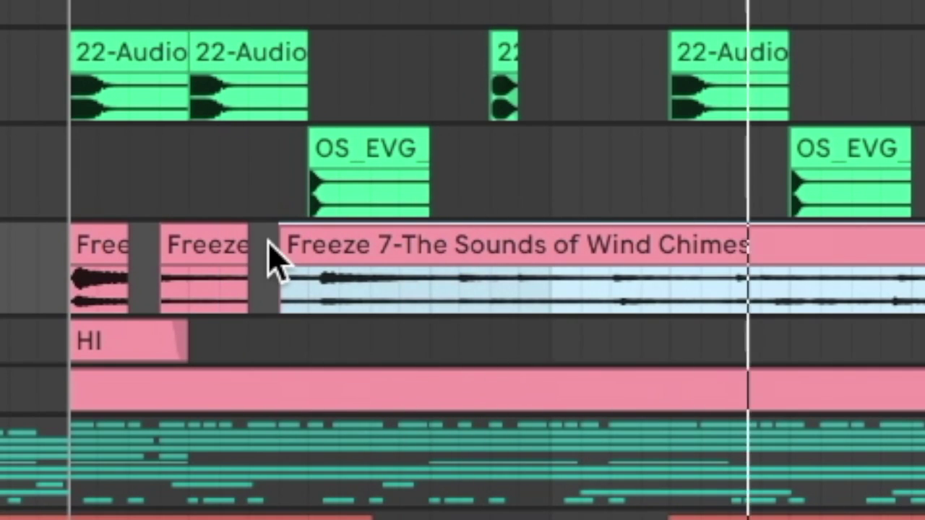
left_click_drag(274, 243, 261, 245)
left_click(310, 279)
key("super+e")
left_click(270, 245)
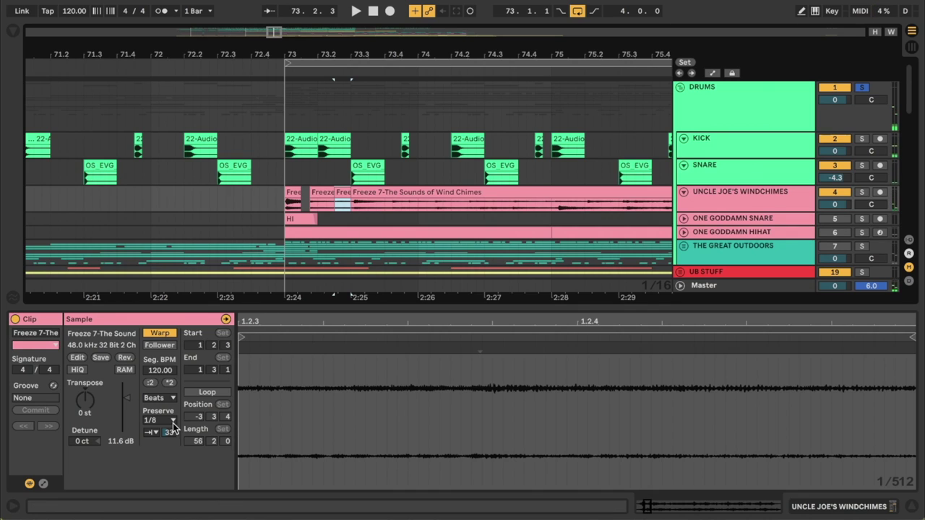
- Set Preserve to 1/16 on the short segment from 73.2.3 to 73.3.1 and listen from the loop start
left_click(171, 421)
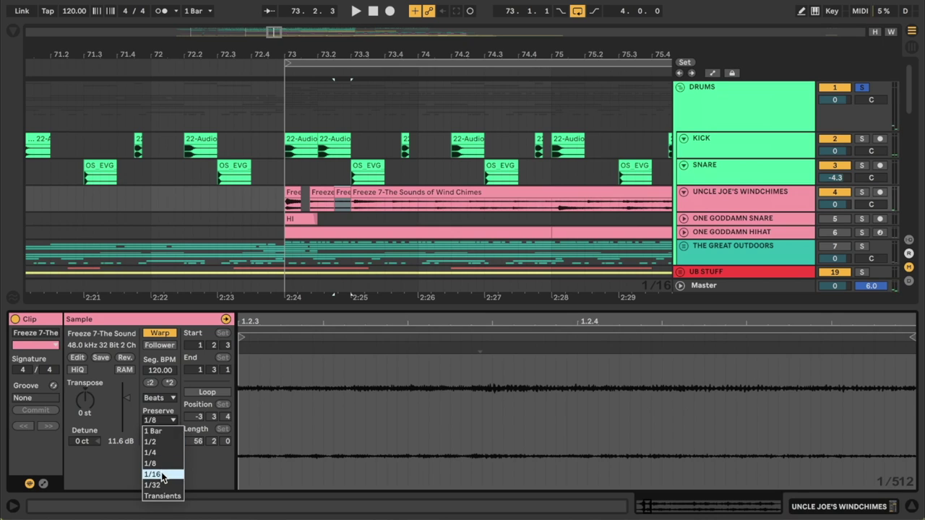
left_click(162, 475)
left_click(289, 205)
key("space")
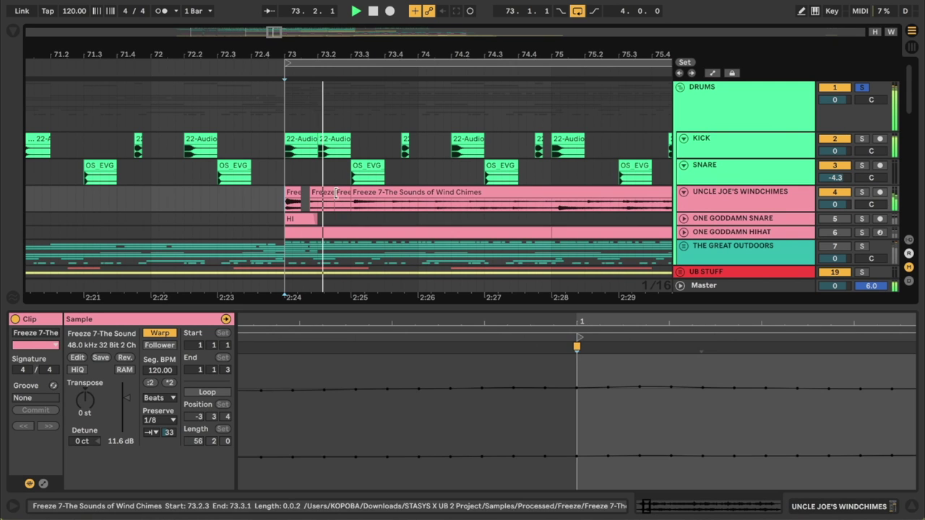
key("space")
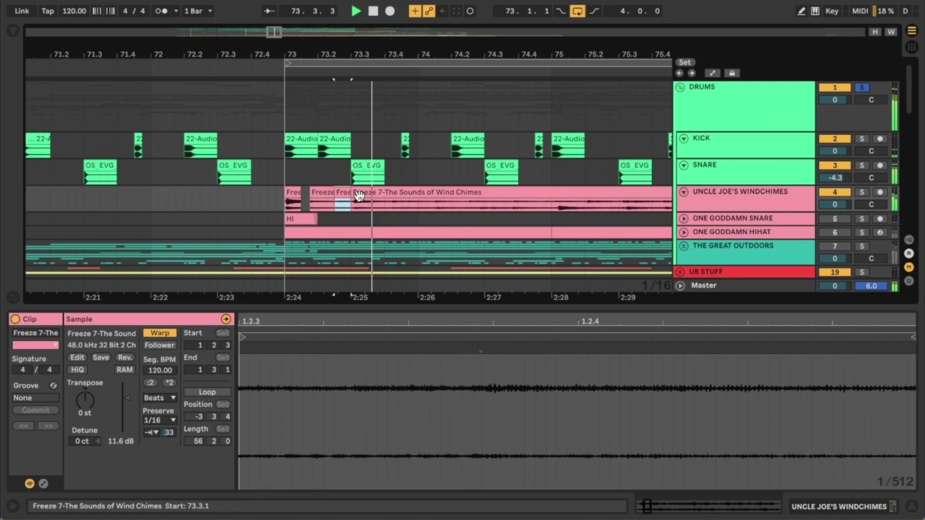
- Split the remaining long wind chimes clip at 73.4.2 and 74.1.1
left_click(400, 195)
left_click(392, 206)
key("super+e")
left_click(418, 206)
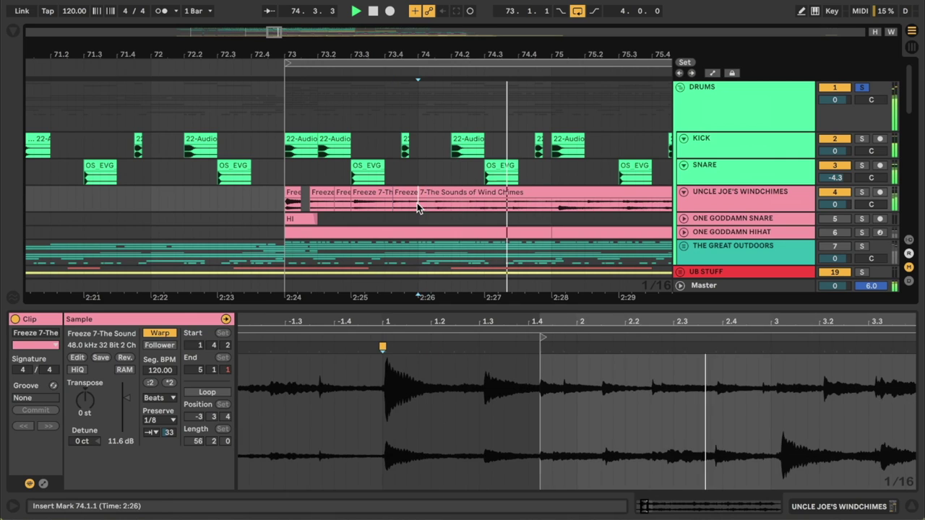
key("super+e")
- Set Preserve to 1/16 on the segment from 73.4.2 to 74.1.1 and play the loop
left_click(411, 192)
key("space")
left_click(160, 420)
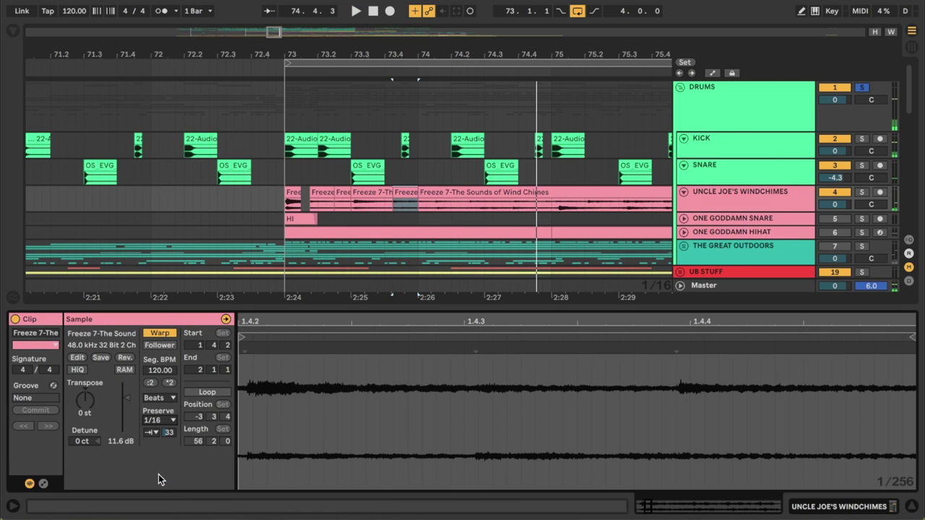
key("space")
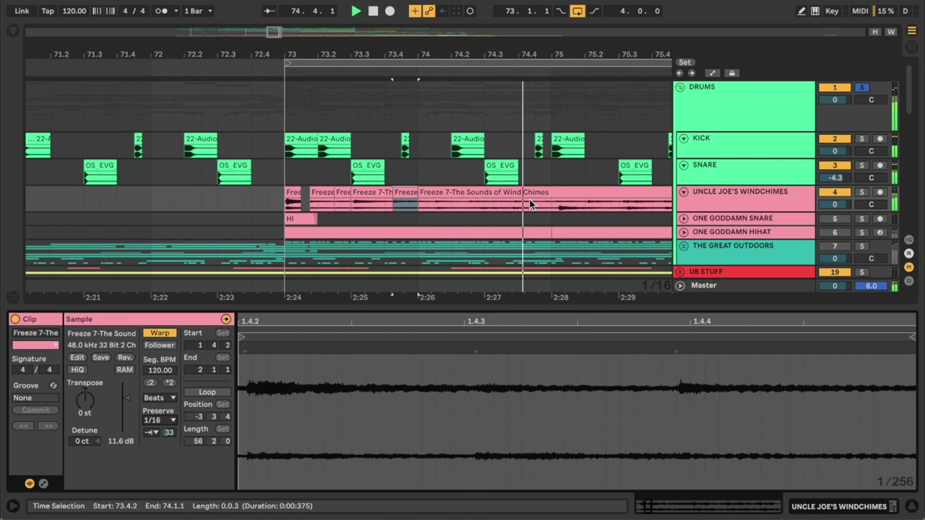
- Split out the section from 74.4.1 to 75.1.1 and set its Preserve value to 1/32
left_click_drag(518, 205, 547, 203)
key("ctrl+e")
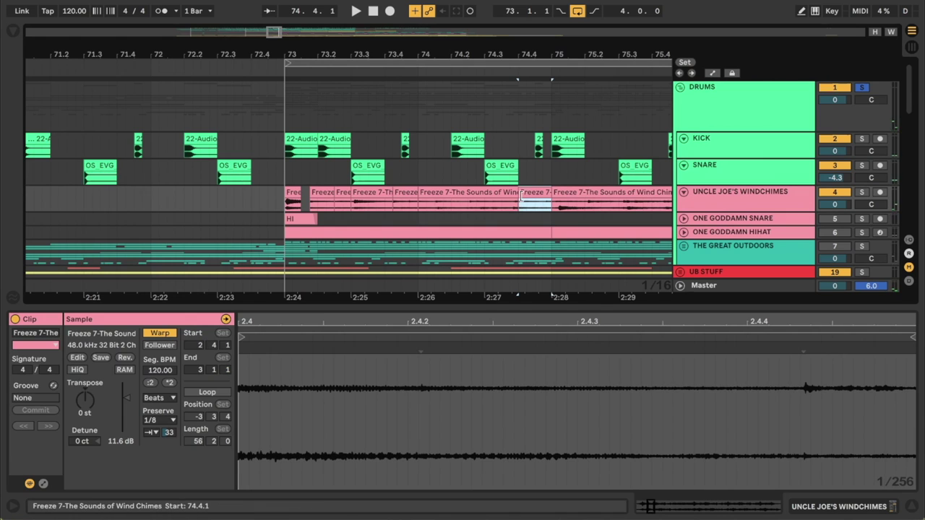
left_click(159, 420)
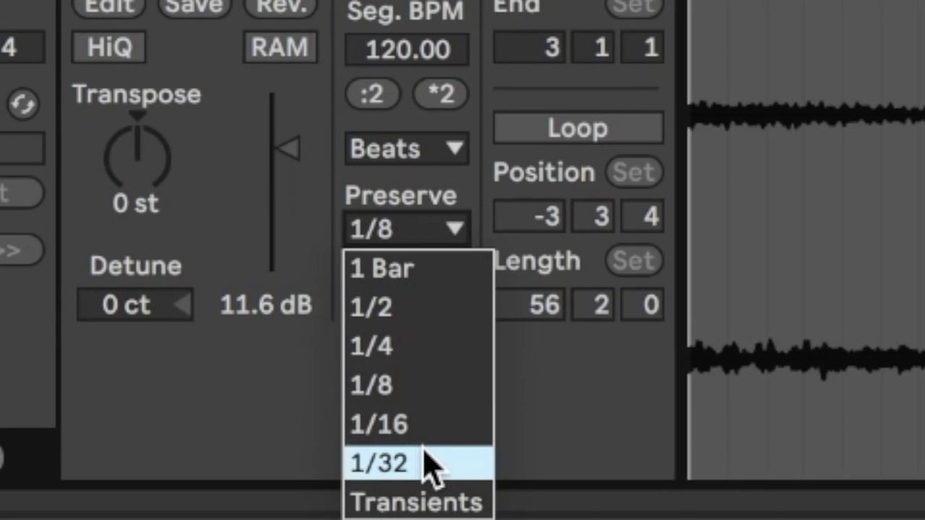
left_click(167, 484)
- Trim the segment before 74.4.1 to end at 74.3.4, and trim the segment after 75.1.1 to start at 75.1.2
left_click_drag(519, 197, 509, 197)
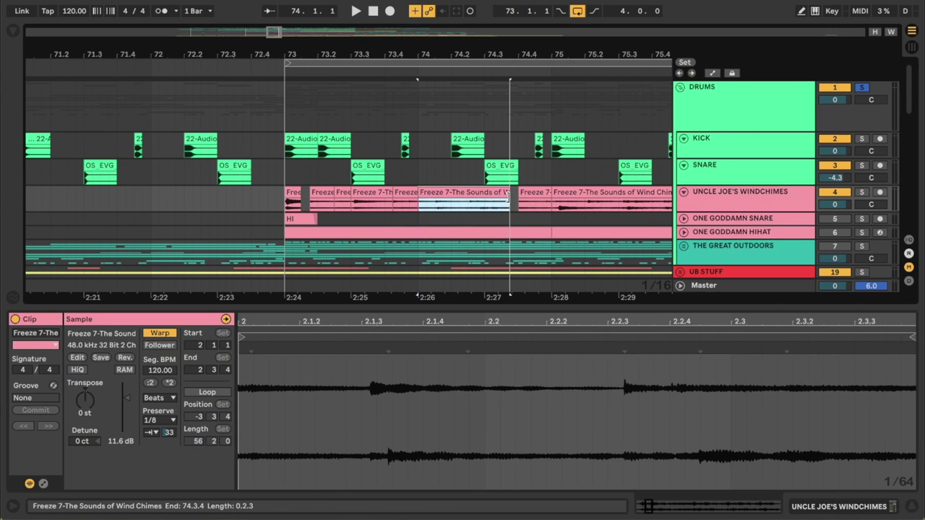
left_click(493, 210)
key("space")
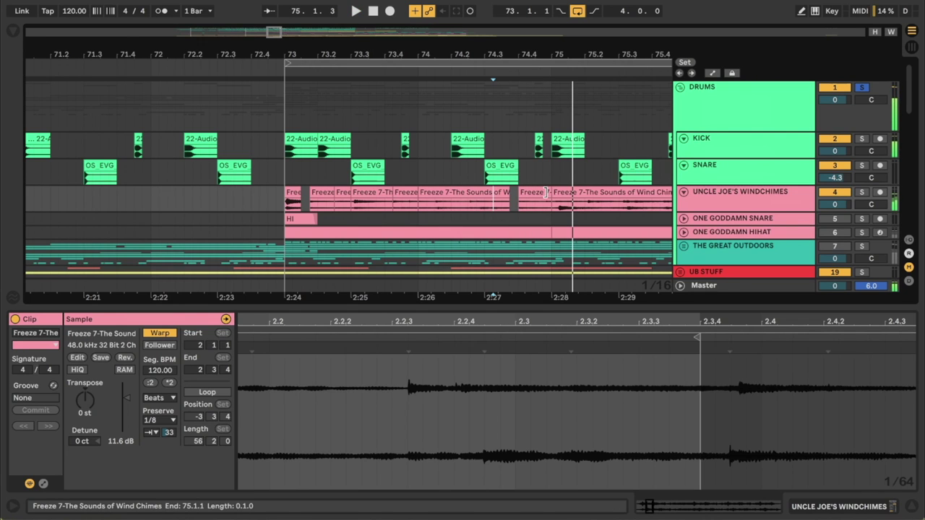
left_click_drag(554, 192, 562, 192)
left_click(523, 204)
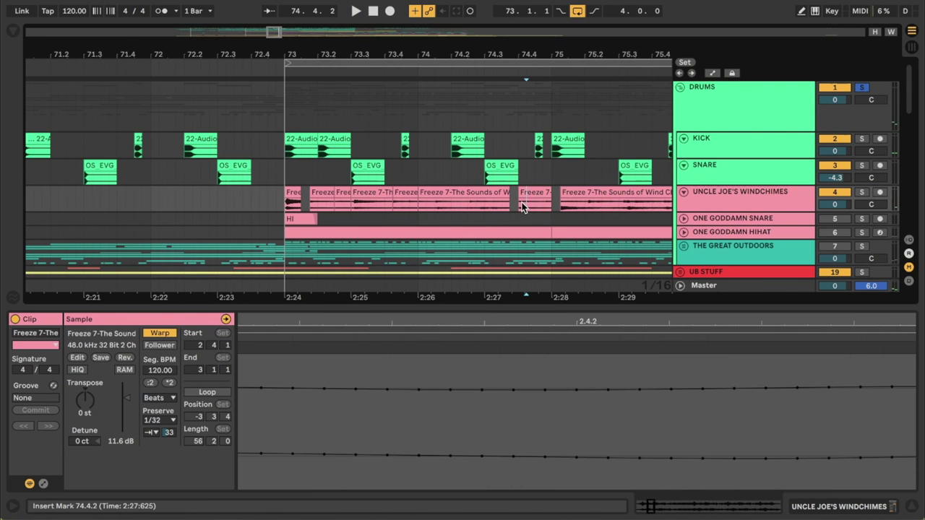
- Fade in the segment from 74.4.1 to 75.1.1 across nearly its full length, and play a loop from 73.1.1 to 75.1.1
left_click_drag(694, 210, 695, 237)
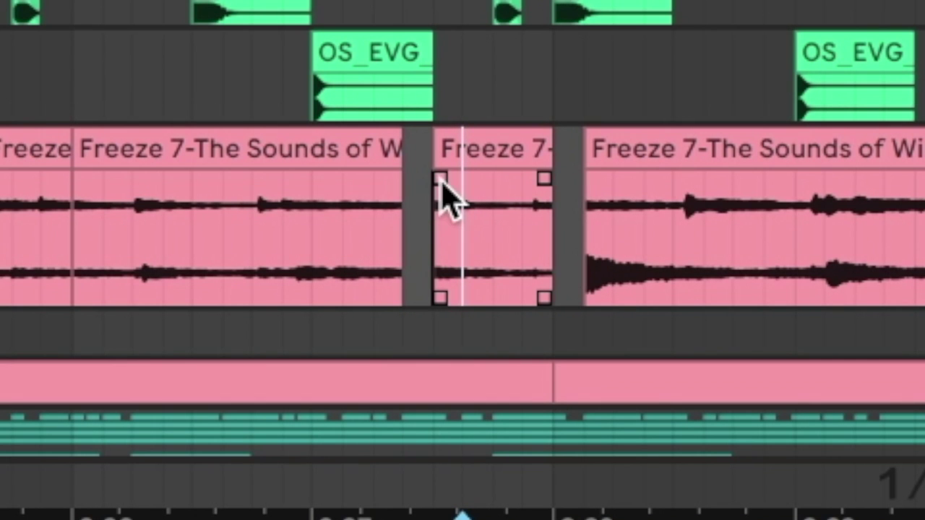
left_click_drag(441, 180, 564, 186)
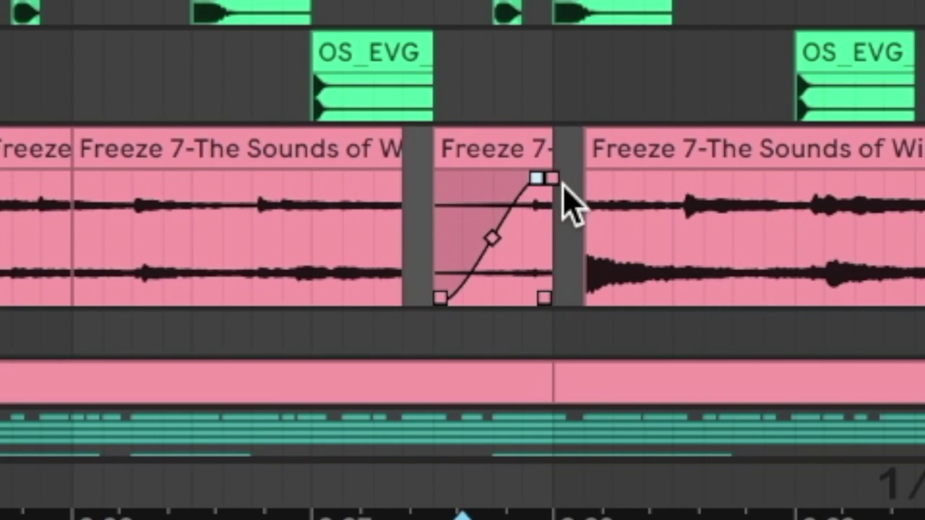
left_click(524, 220)
left_click_drag(550, 221, 281, 206)
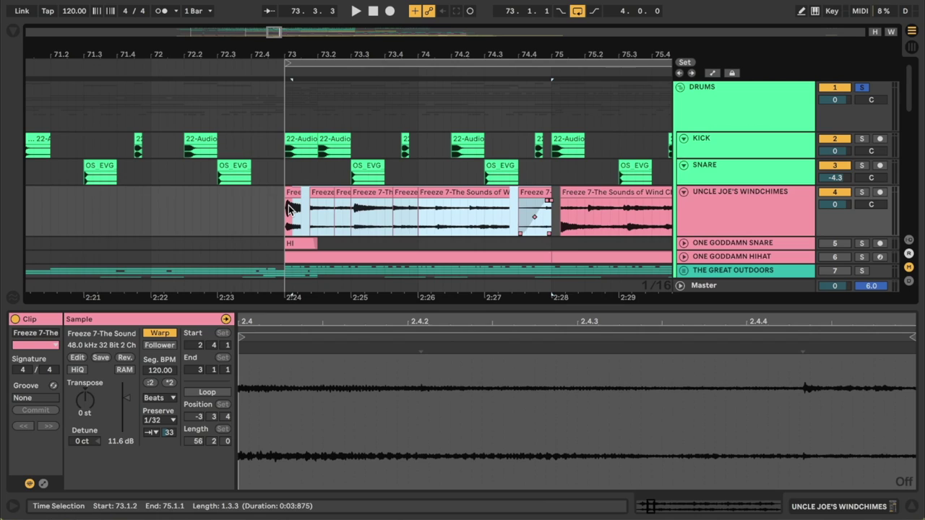
key("space")
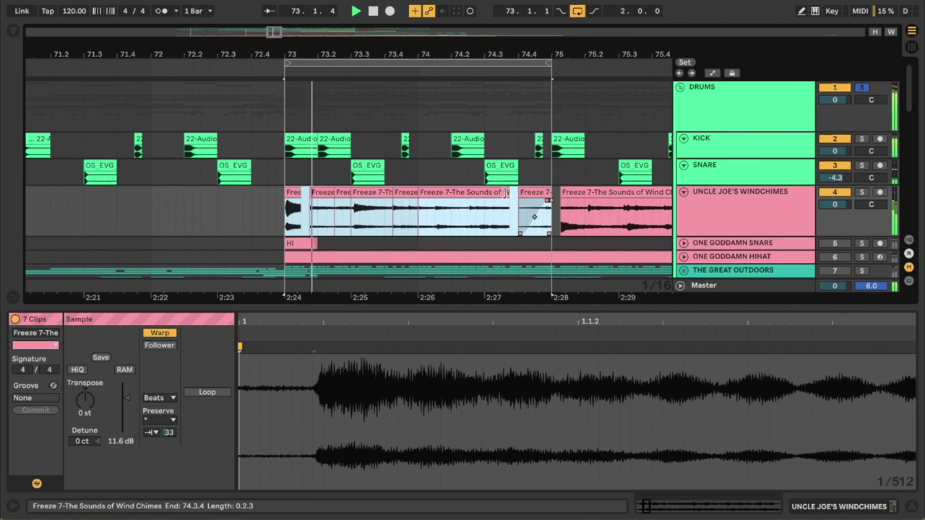
- Extend the segment at 74.1.1 to end at 74.4.1, and cut gaps at 74.1.3–74.1.4, 74.2.3–74.2.4 and 74.3.1–74.3.3
left_click(513, 193)
left_click(476, 202)
left_click(451, 207)
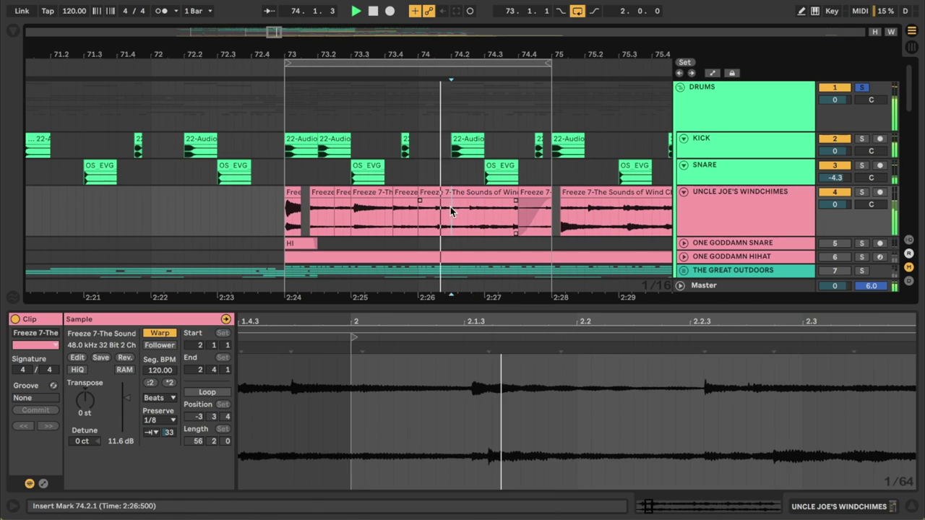
left_click_drag(460, 208, 501, 210)
key("Delete")
key("Delete")
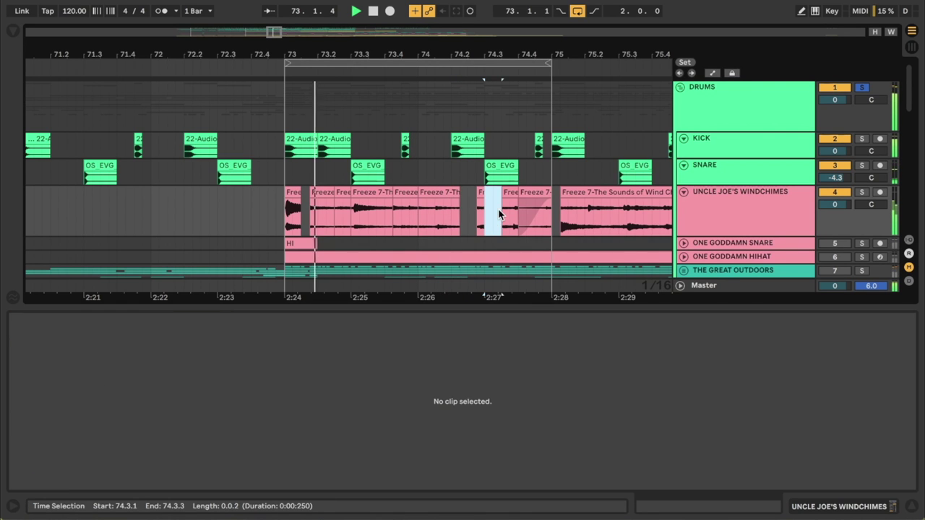
left_click(436, 206)
left_click_drag(444, 206, 468, 193)
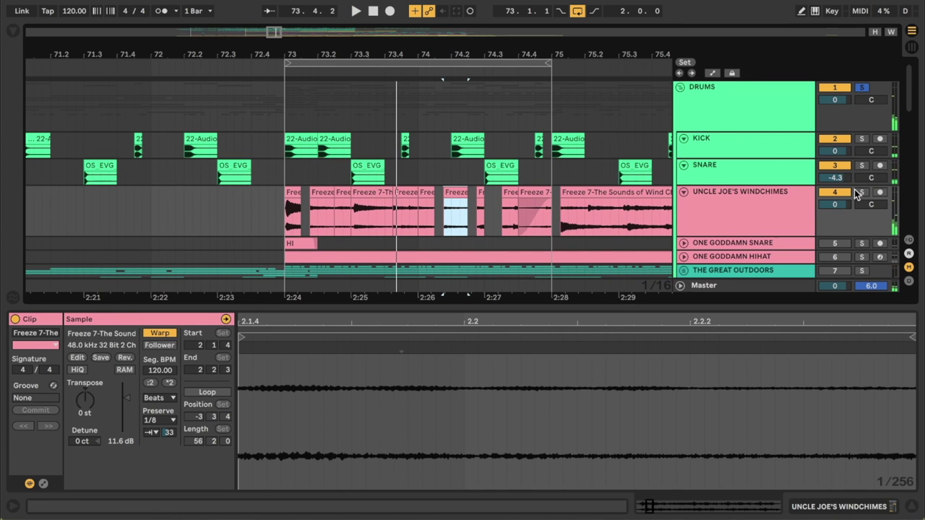
- Duplicate the wind chimes pattern from 73.1.1 to 75.1.1 over the following two bars, replacing the remaining long clip
scroll(514, 214, "right", 2)
scroll(514, 215, "down", 1)
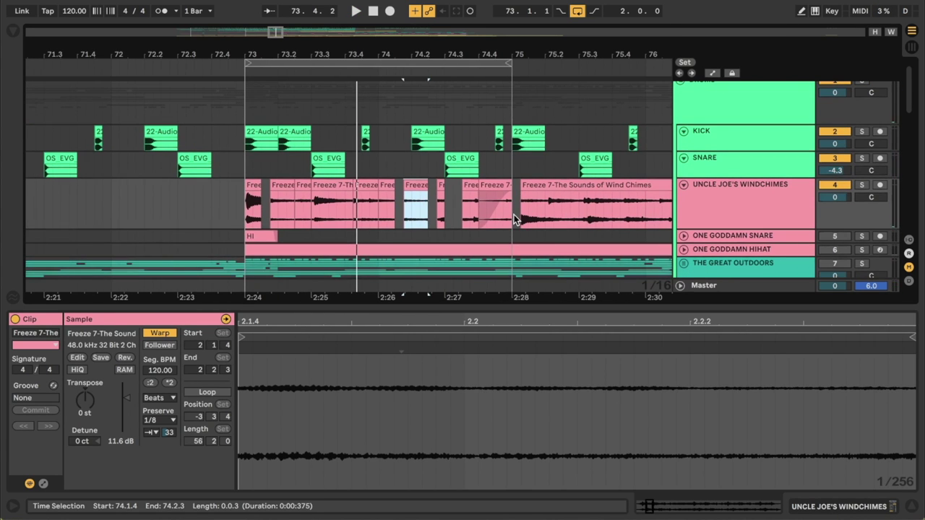
left_click_drag(513, 214, 276, 203)
scroll(332, 202, "right", 3)
scroll(332, 202, "up", 1)
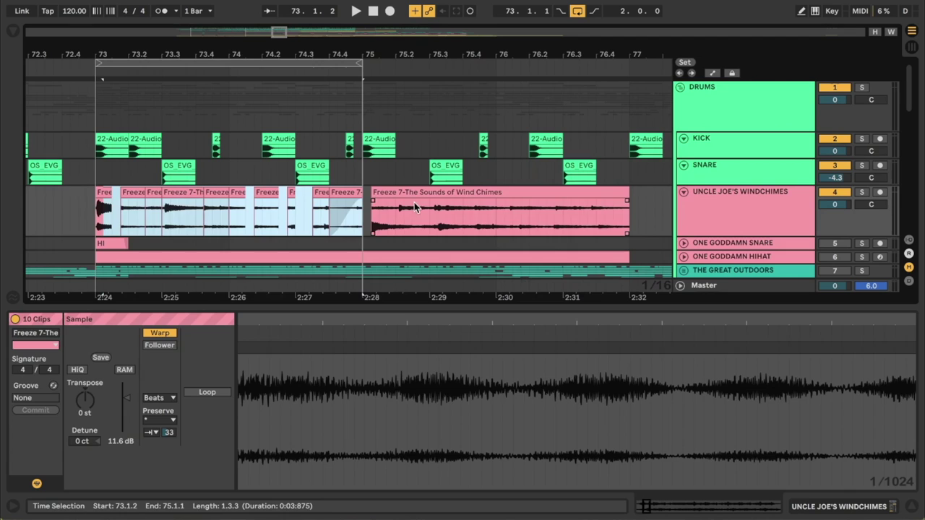
key("ctrl+d")
left_click_drag(360, 212, 96, 221)
key("ctrl+d")
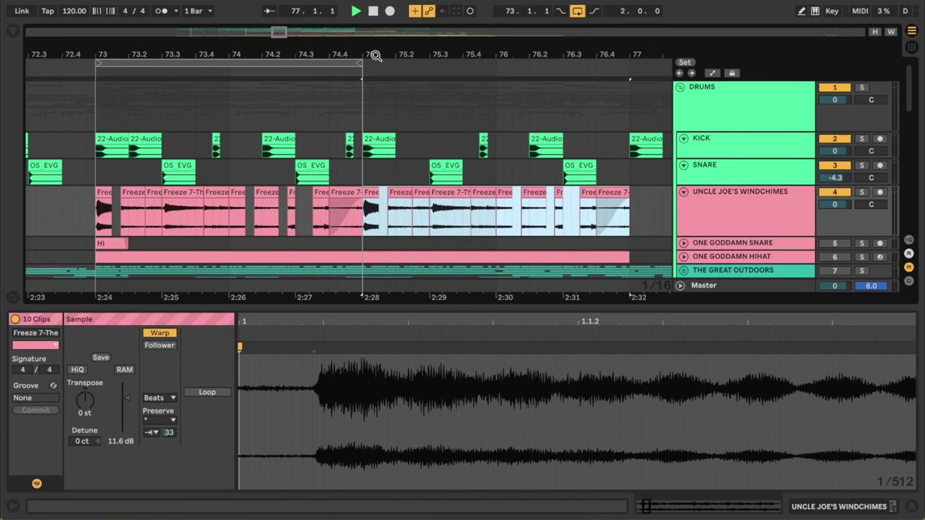
- Extend the loop to end at 77.1.1 and lower the wind chimes track volume to -0.6 dB
left_click_drag(361, 64, 625, 74)
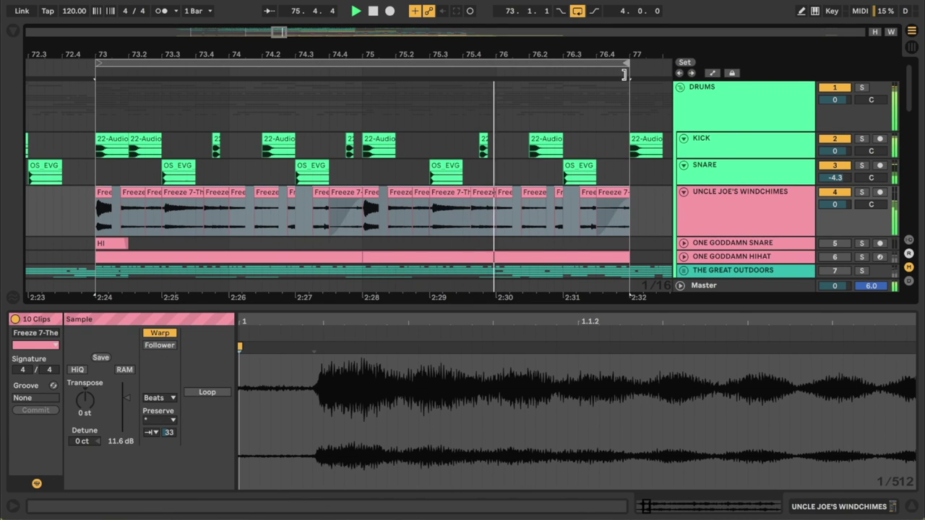
left_click_drag(834, 202, 834, 206)
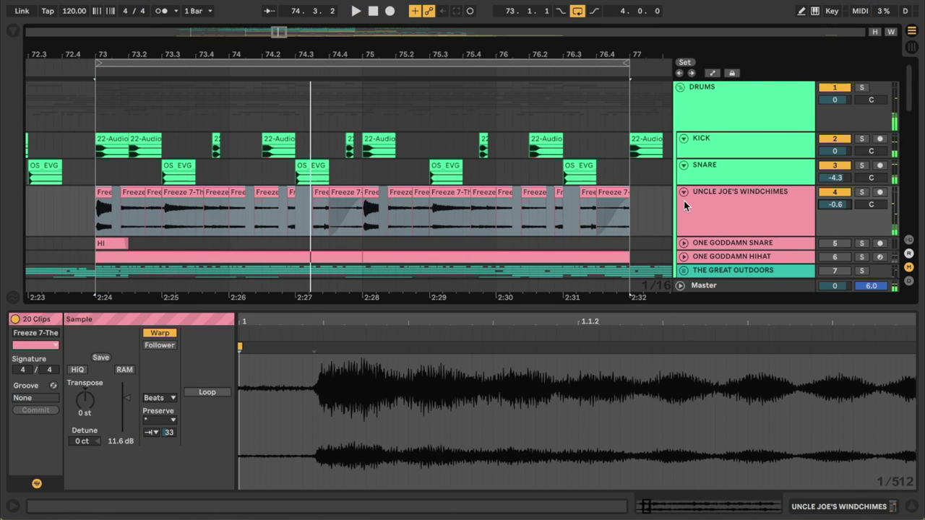
left_click(712, 216)
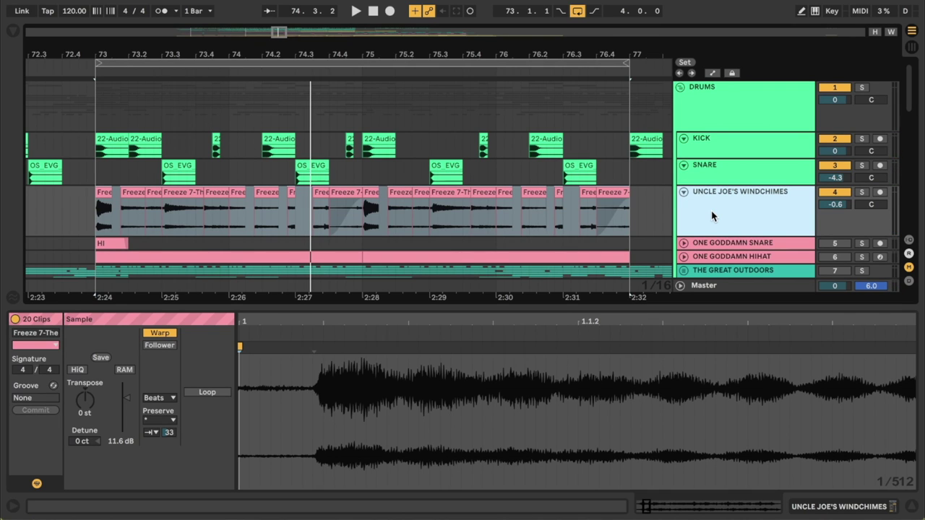
- Unfold and solo the ONE GODDAMN SNARE track, and play its HI clip at 73.1.1
left_click(684, 244)
scroll(686, 244, "down", 1)
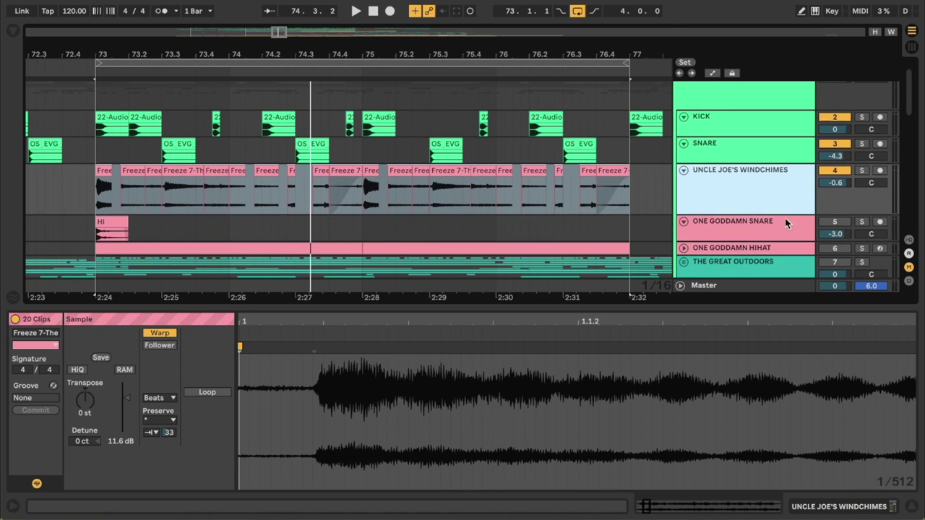
left_click(862, 221)
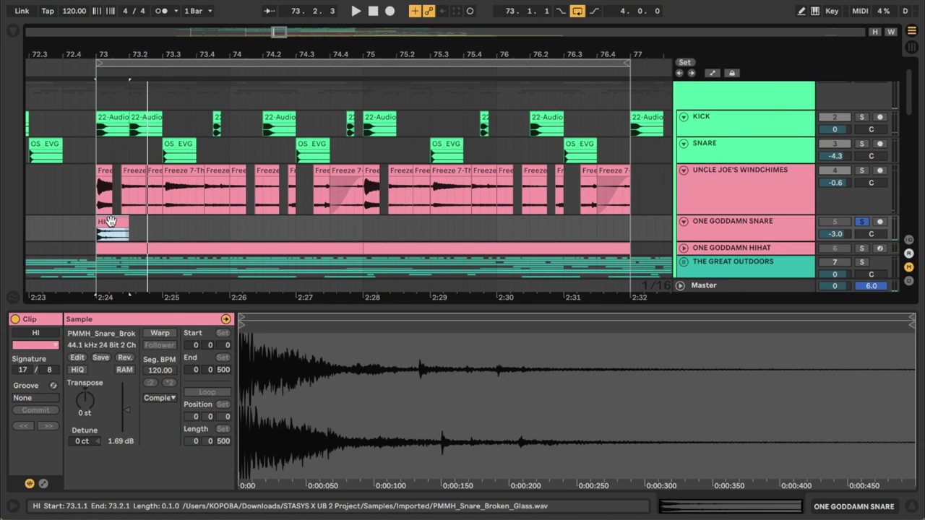
key("space")
key("space")
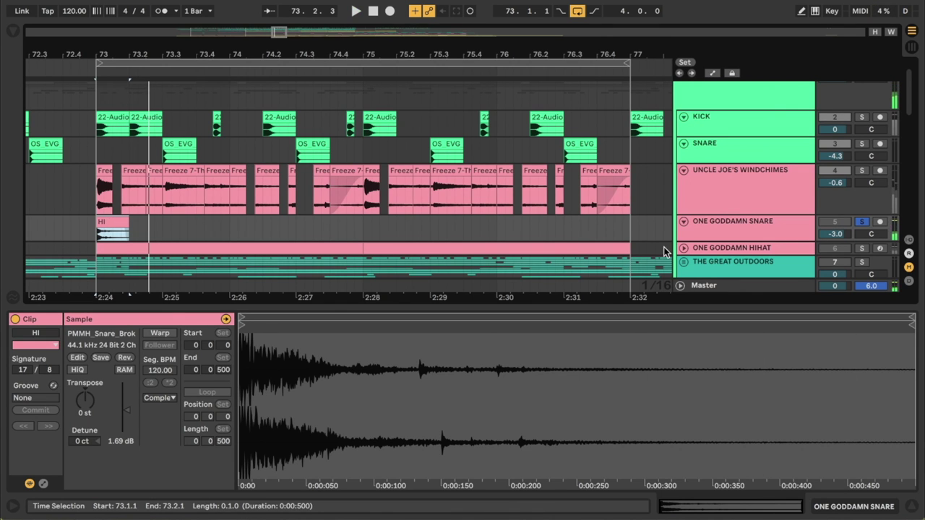
- Stretch the HI snare clip's fade-out back to the clip start, make its curve steeper, and play the sound
left_click_drag(701, 239, 700, 276)
scroll(575, 215, "down", 2)
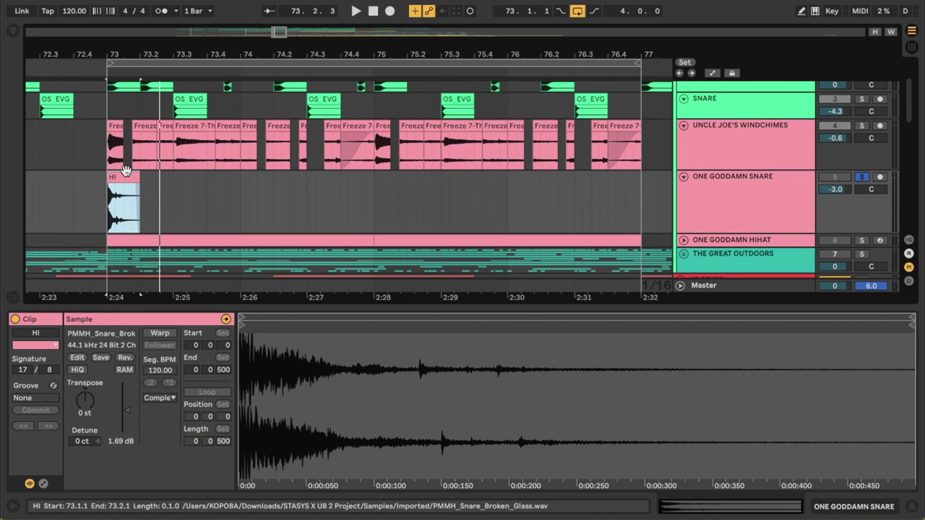
key("z")
left_click(364, 167)
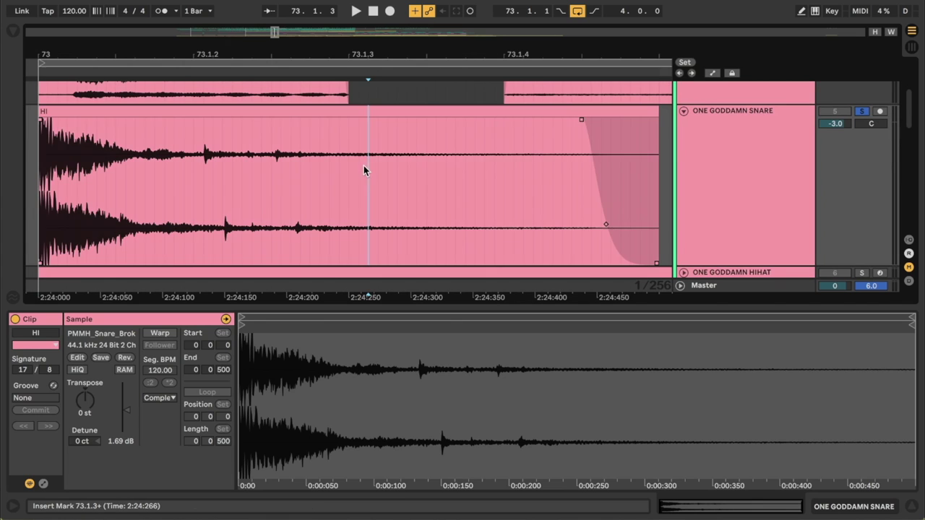
left_click_drag(578, 122, 9, 130)
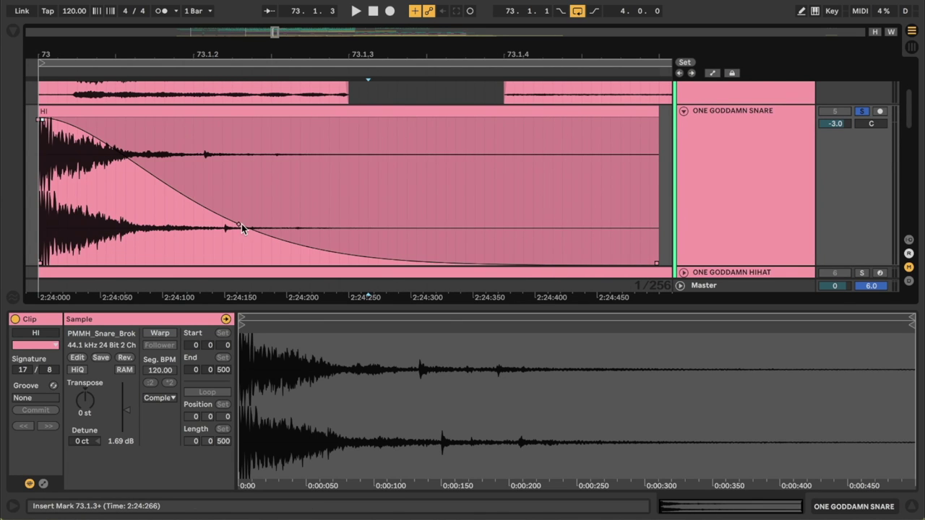
left_click_drag(241, 227, 61, 255)
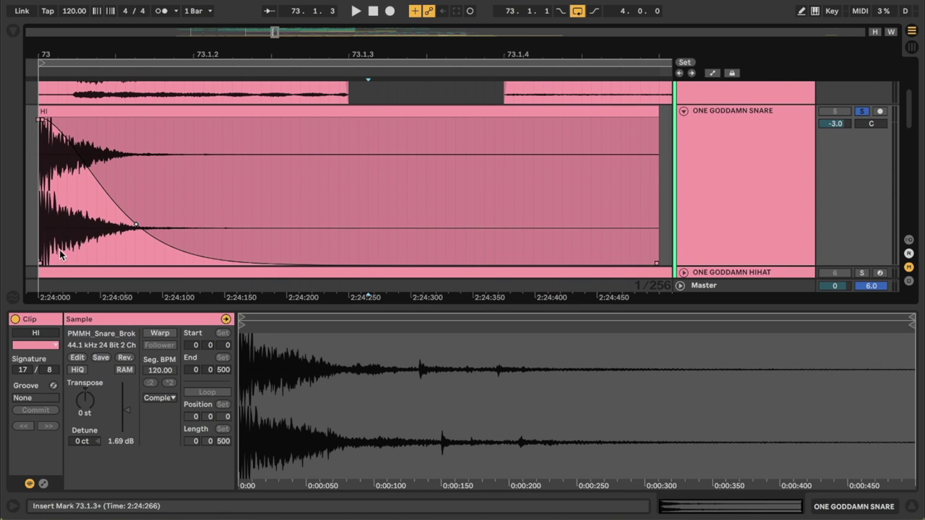
left_click(318, 116)
key("space")
key("space")
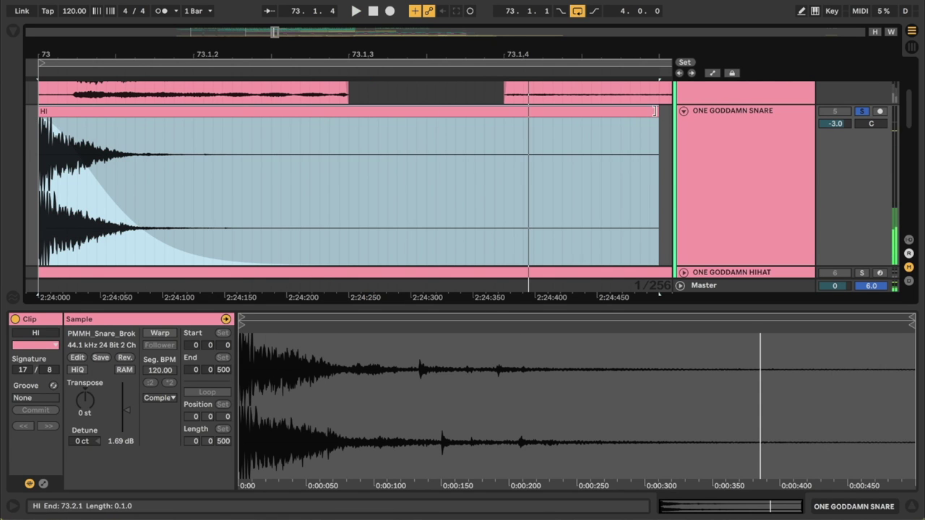
- Shorten the HI snare clip to 70 ms, pull its fade-out back to the clip start, and play it
left_click_drag(655, 110, 125, 112)
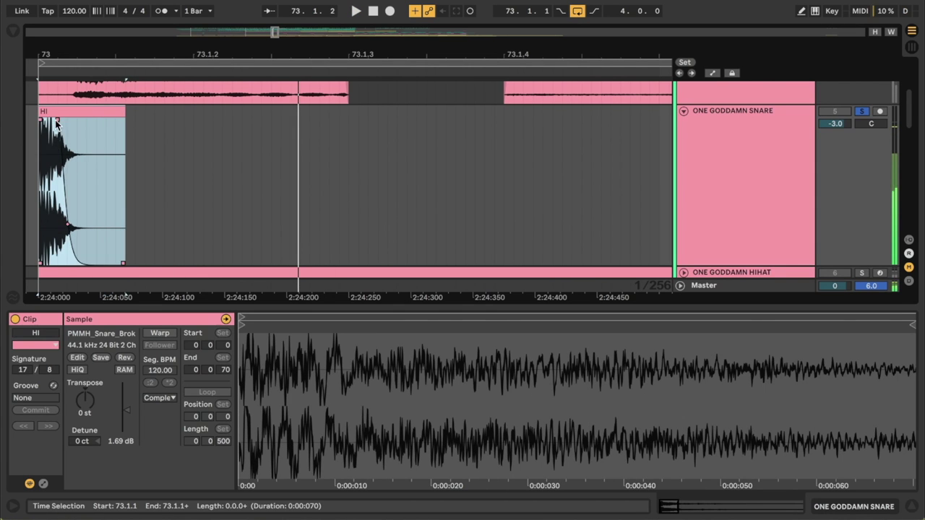
left_click_drag(57, 120, 42, 120)
key("space")
key("space")
key("space")
key("space")
- Switch the arrangement grid to a fixed 1/16
left_click(93, 110)
key("minus")
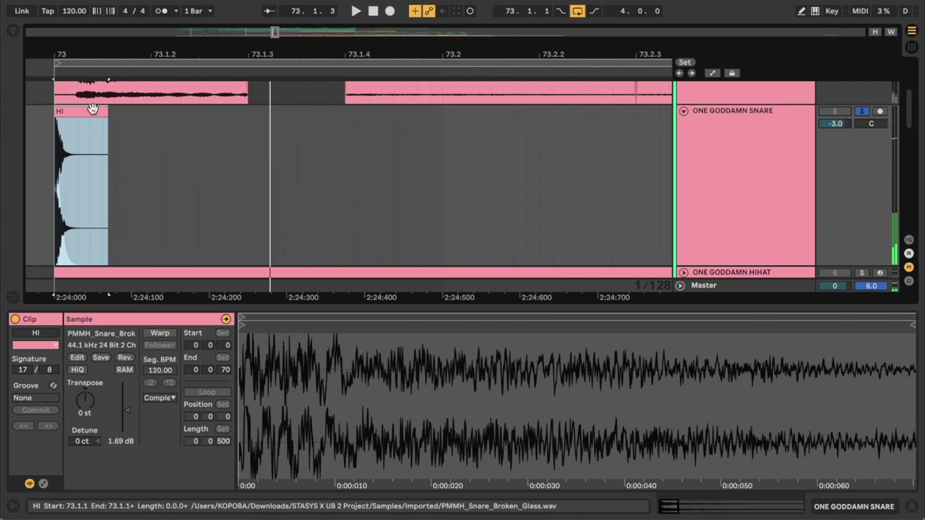
key("minus")
left_click(364, 195)
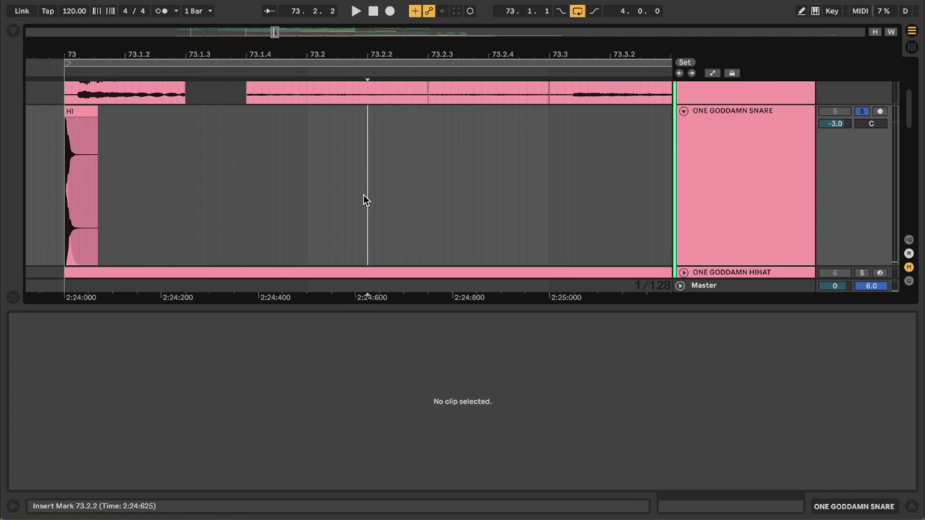
right_click(364, 195)
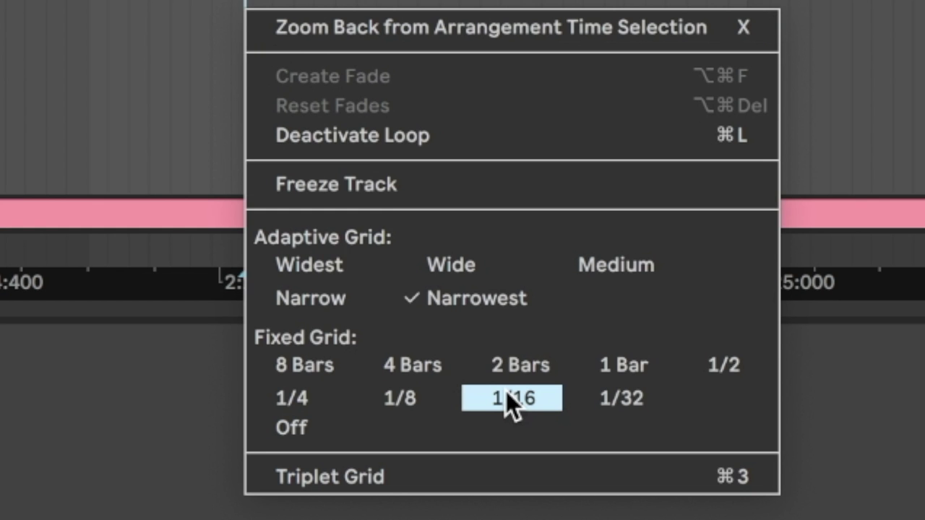
left_click(507, 394)
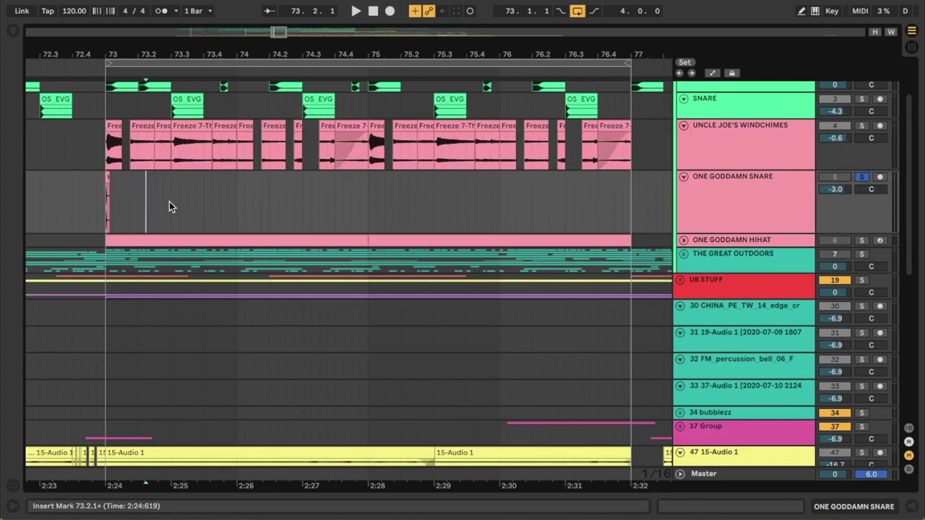
- Duplicate the short snare clip six times at 1/16 spacing from 73.1.1, and play a one-bar loop over bar 73
left_click_drag(115, 193, 107, 194)
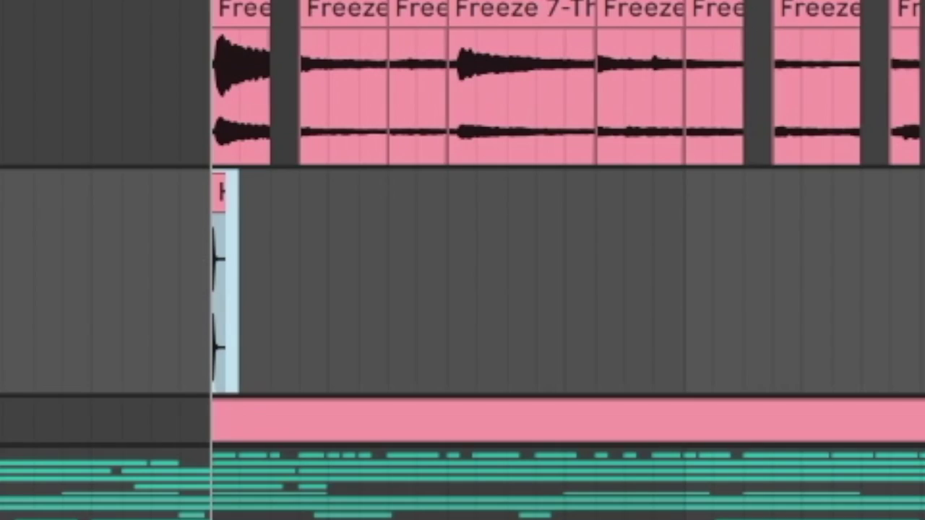
key("ctrl+d")
key("ctrl+d")
key("ctrl+d")
key("ctrl+d")
key("ctrl+d")
key("ctrl+d")
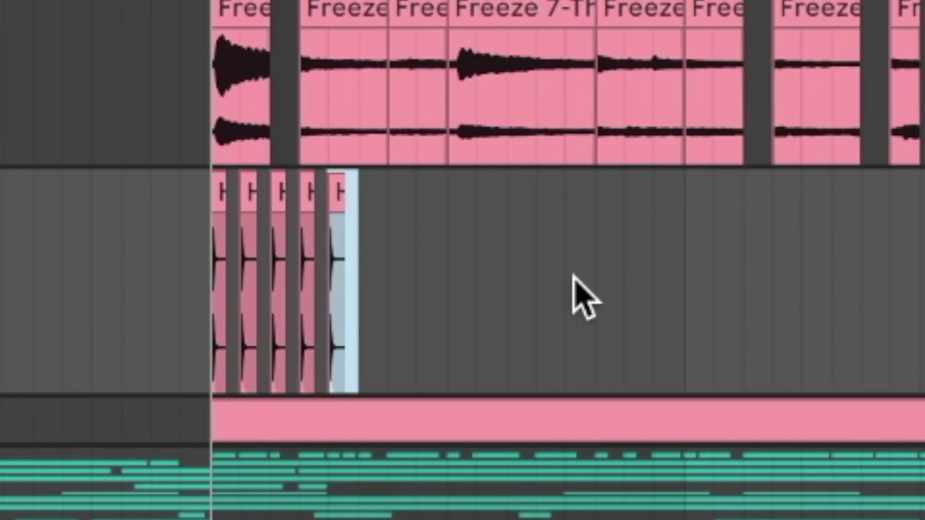
left_click_drag(694, 299, 217, 300)
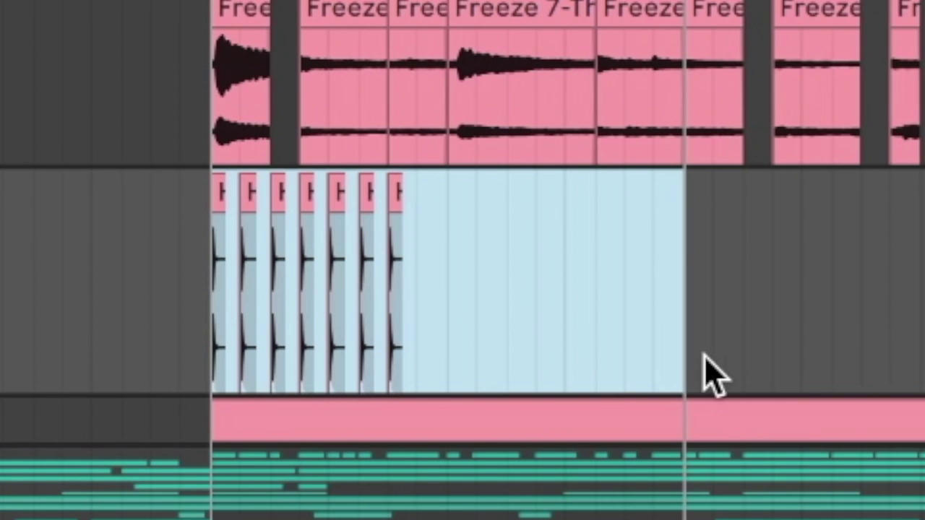
key("space")
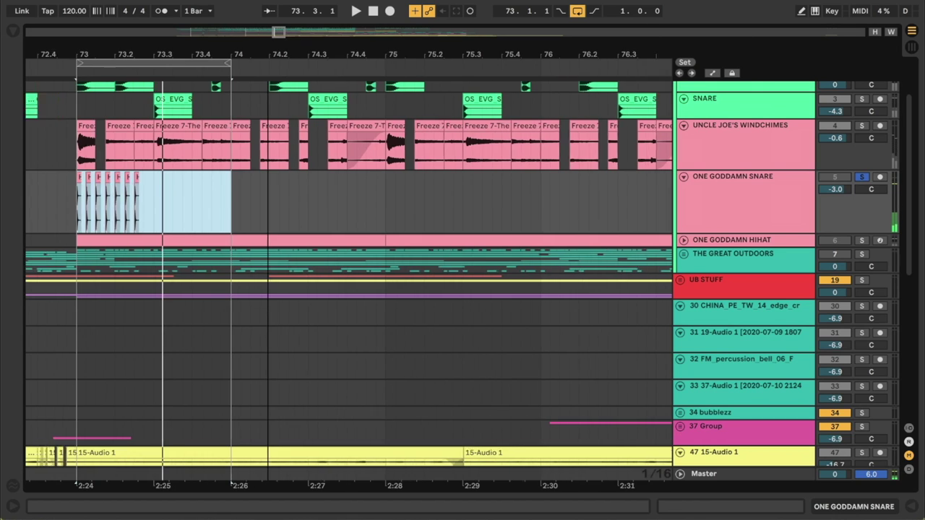
- Open the second snare hit at 73.1.2 and set its Transpose to -12 st, trying octave shifts up and down
scroll(227, 236, "up", 3)
scroll(227, 236, "left", 5)
scroll(239, 229, "up", 2)
left_click(265, 205)
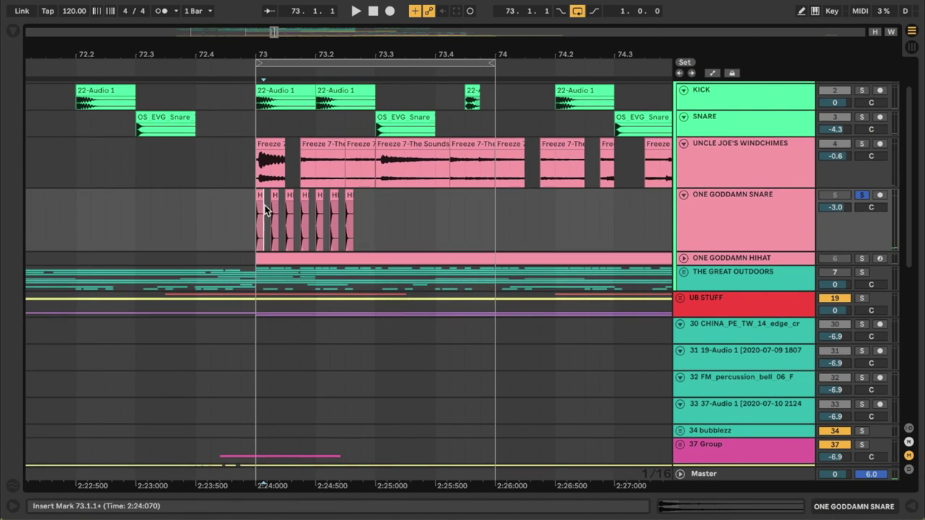
left_click(255, 206)
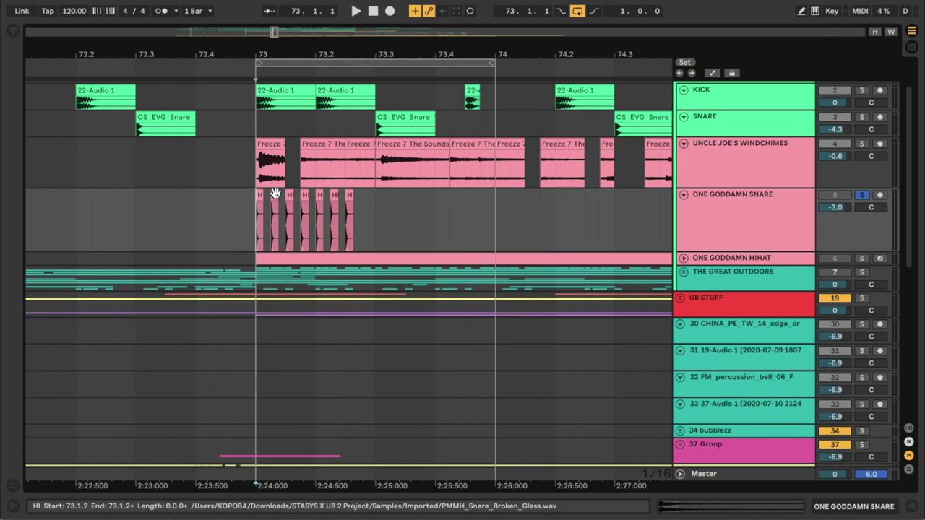
double_click(276, 194)
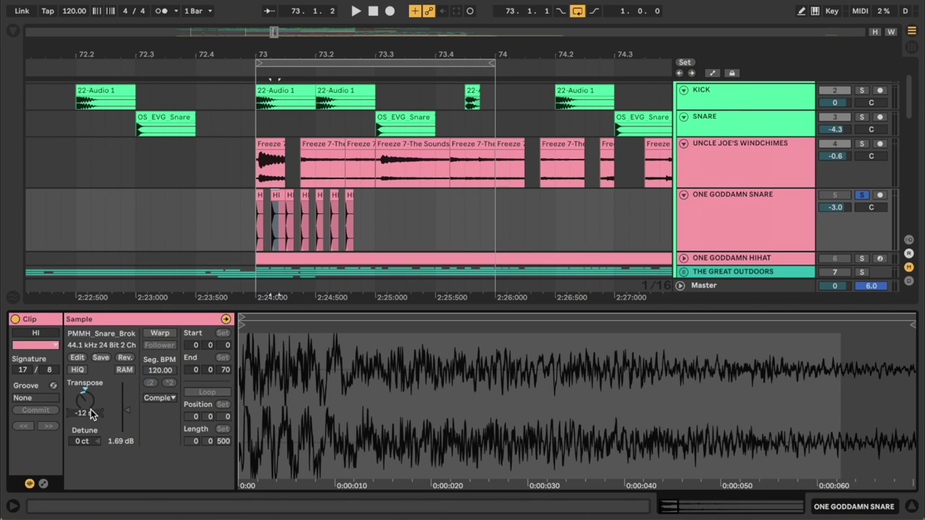
mouse_move(90, 409)
left_mouse_down()
mouse_move(87, 402)
mouse_move(81, 426)
mouse_move(81, 406)
left_mouse_up()
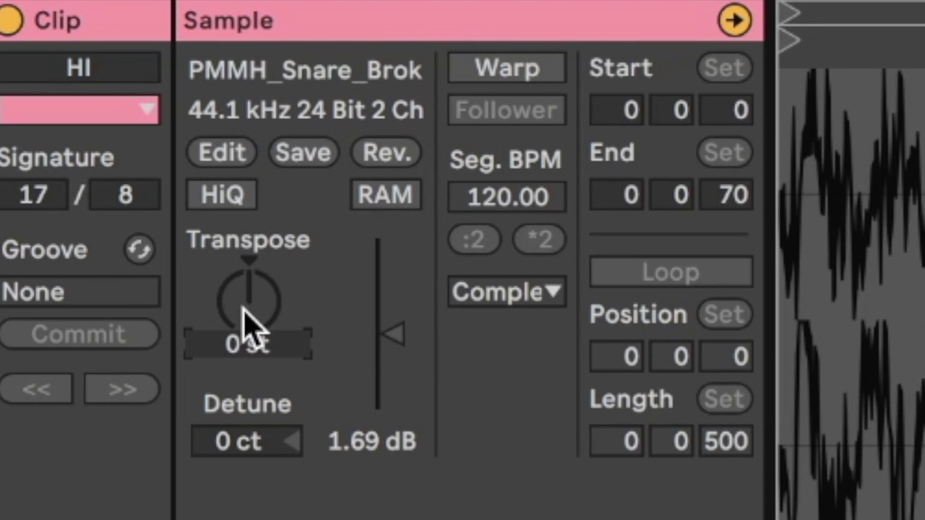
key("shift+Down")
key("shift+Up")
key("shift+Up")
key("shift+Down")
key("shift+Down")
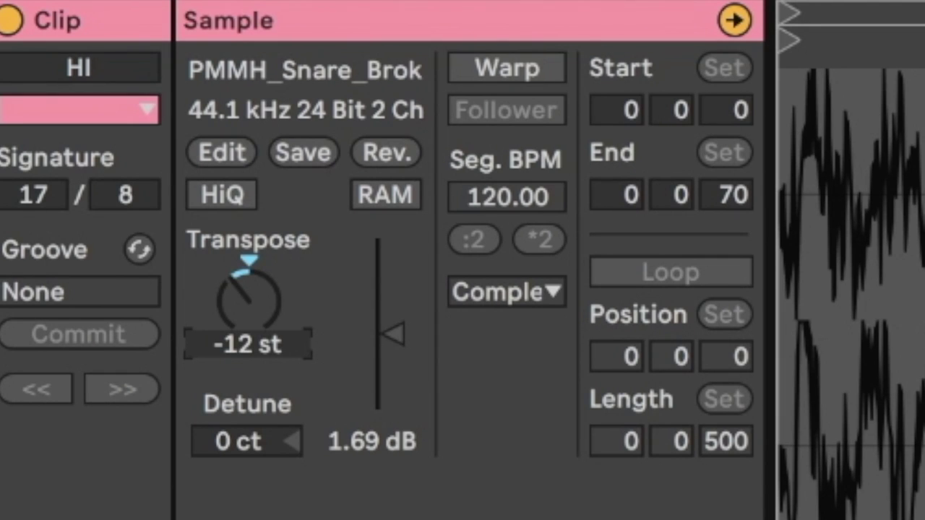
- Play the looped snare pattern in bar 73 and check the first two hits up close
key("Delete")
key("space")
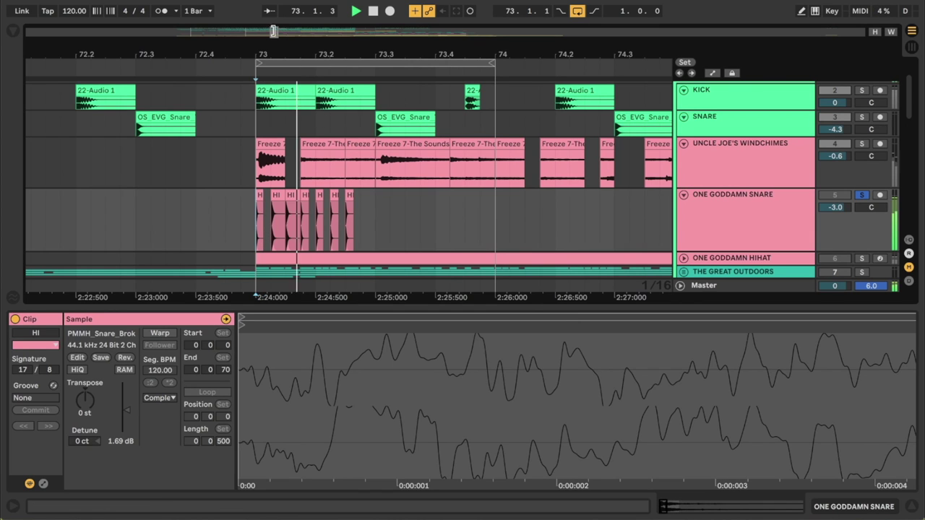
mouse_move(275, 33)
left_mouse_down()
mouse_move(239, 259)
mouse_move(239, 231)
mouse_move(225, 242)
left_mouse_up()
left_click(210, 221)
left_click(218, 198)
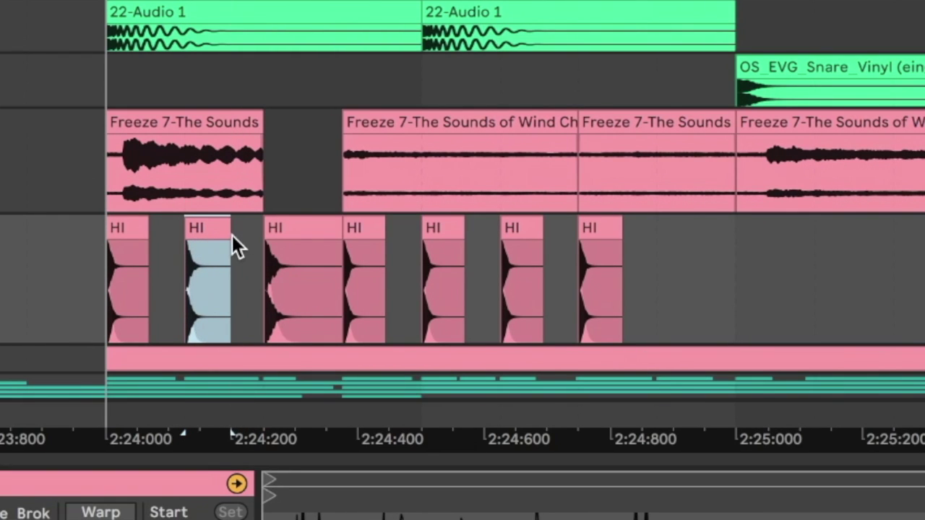
left_click(118, 231)
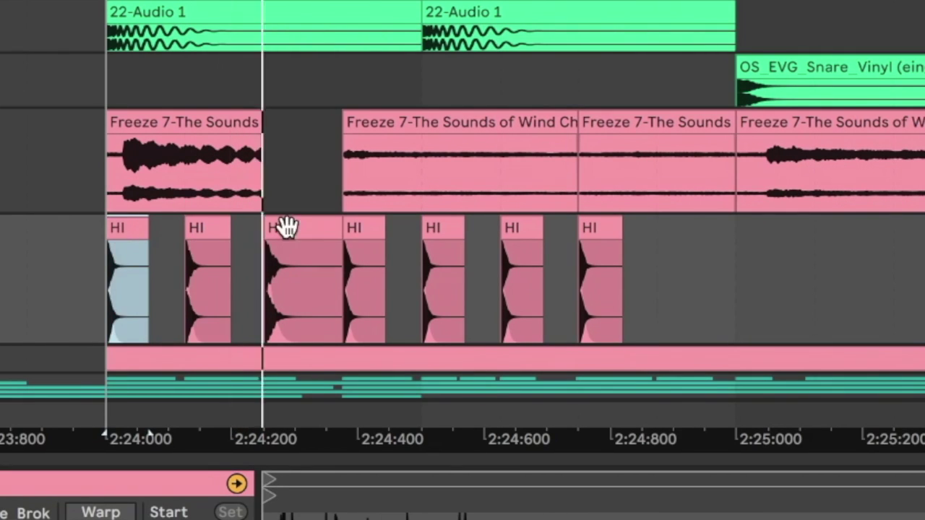
- Set the snare hit at 73.2.1 to a Transpose of -12 st and a gain of -3.41 dB, and play the pattern from 73.1.1
left_click(363, 227)
left_click(441, 229)
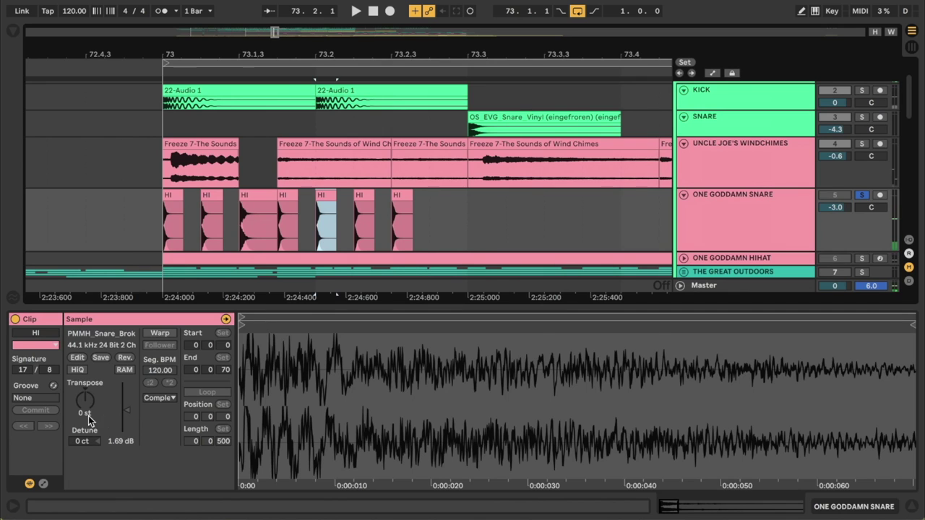
left_click(88, 419)
type("-12")
key("Return")
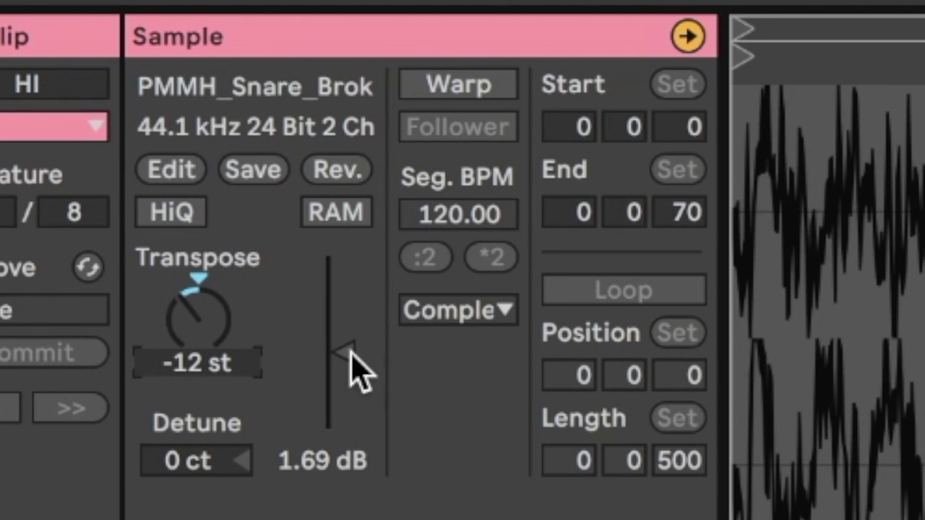
left_click_drag(352, 355, 324, 389)
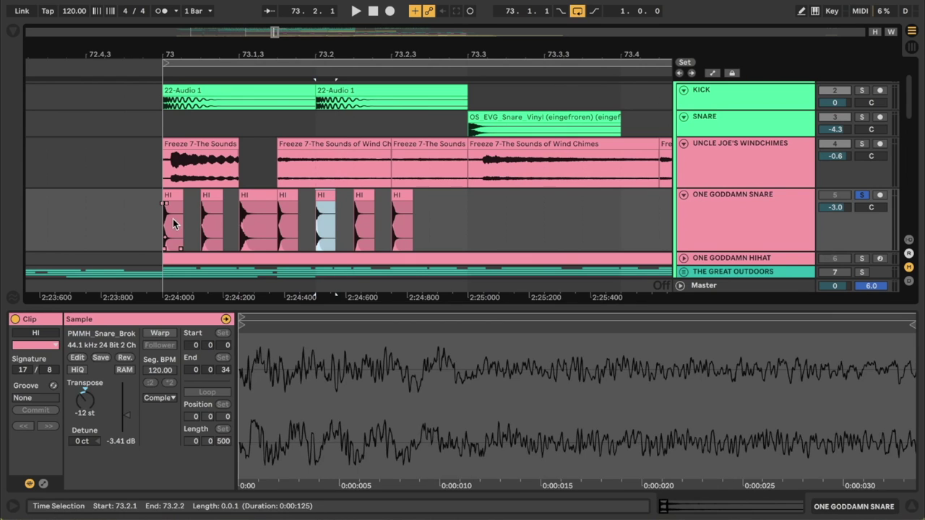
left_click(174, 224)
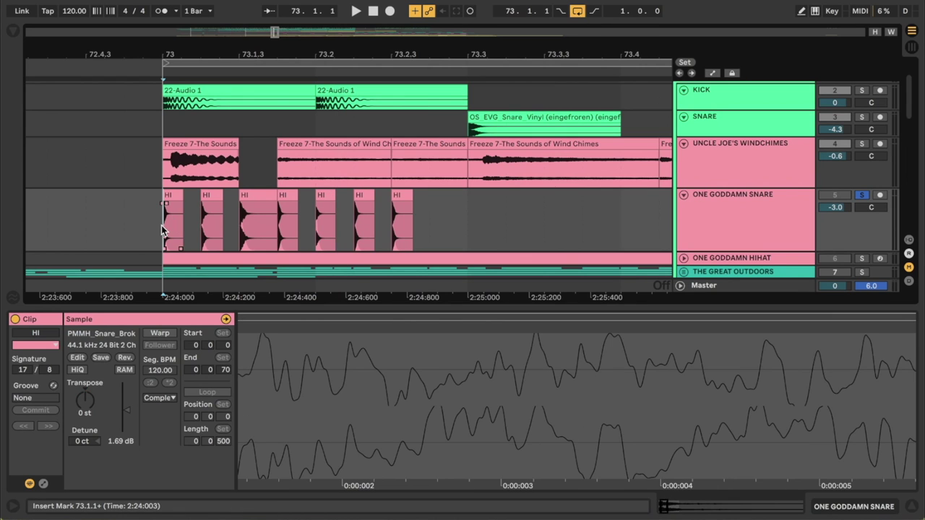
key("space")
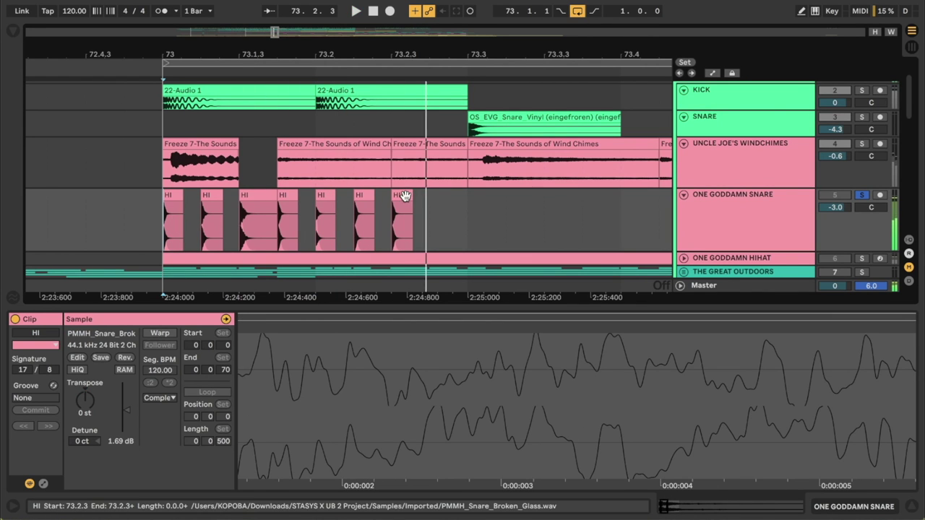
- Using a fixed 1/32 grid, trim the snare hit at 73.2.3 to 1/32, duplicate it three times up to 73.3.1, and play the pattern
left_click(406, 196)
key("space")
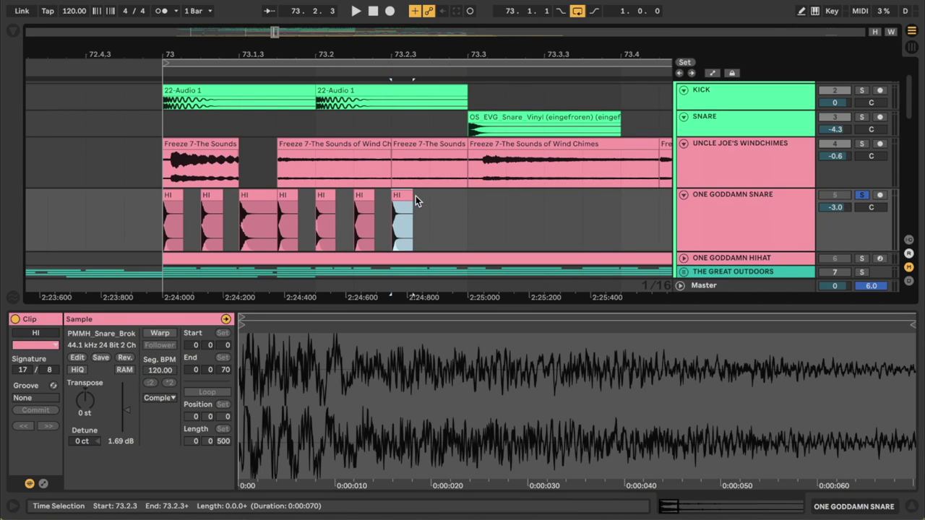
right_click(422, 201)
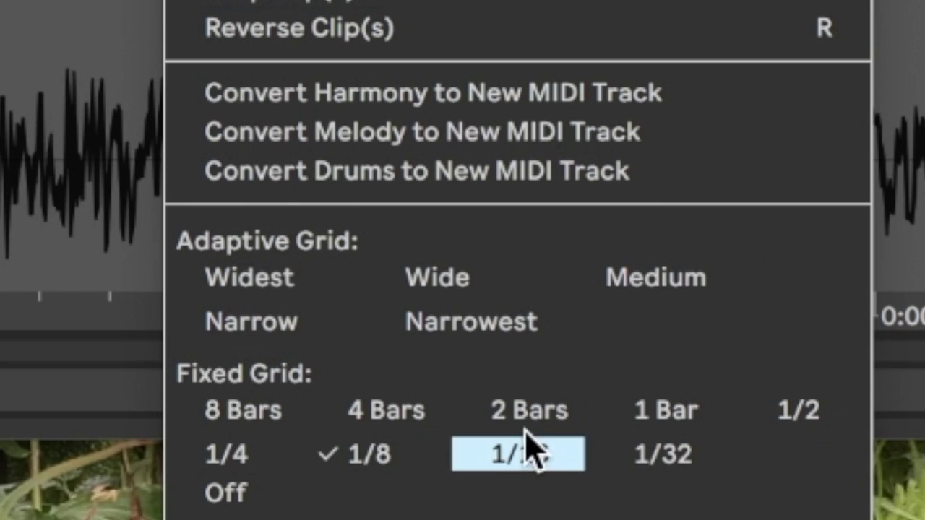
left_click(636, 454)
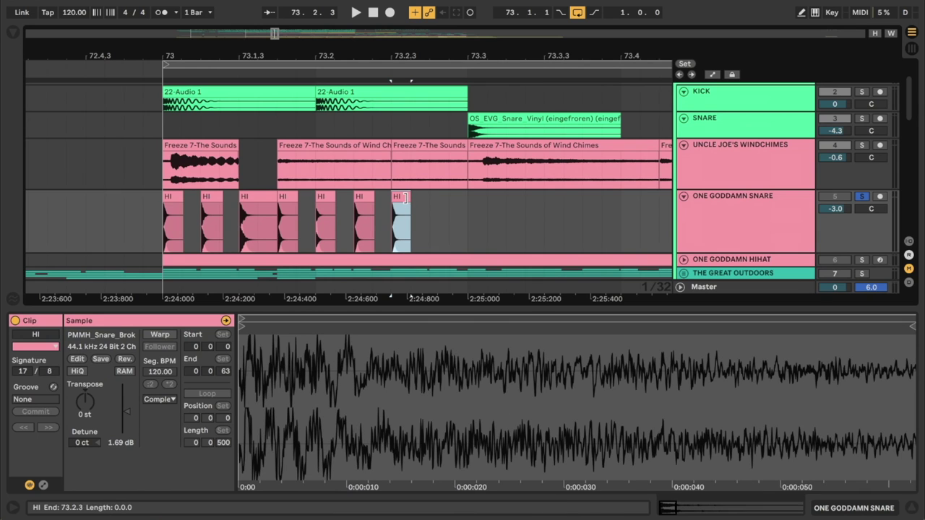
key("ctrl+d")
key("ctrl+d")
left_click(296, 236)
key("space")
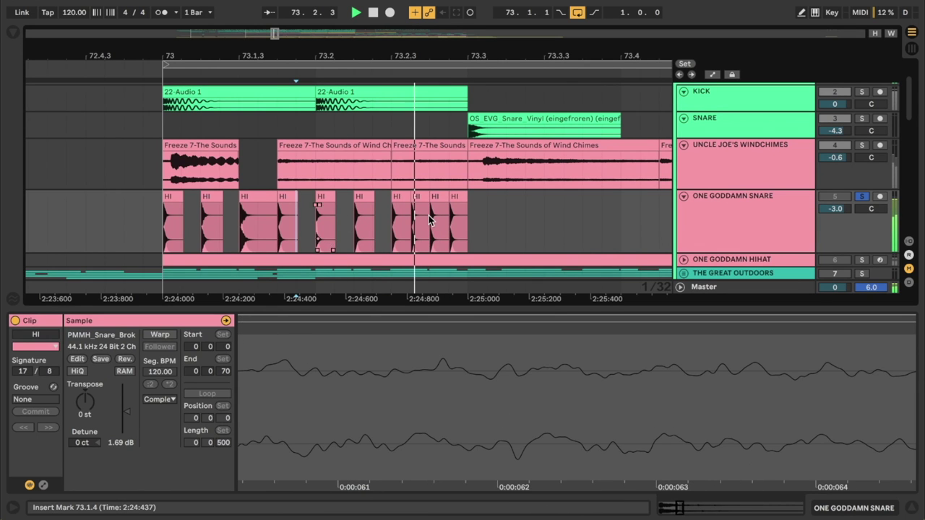
left_click(398, 200)
left_click(167, 219)
key("space")
key("space")
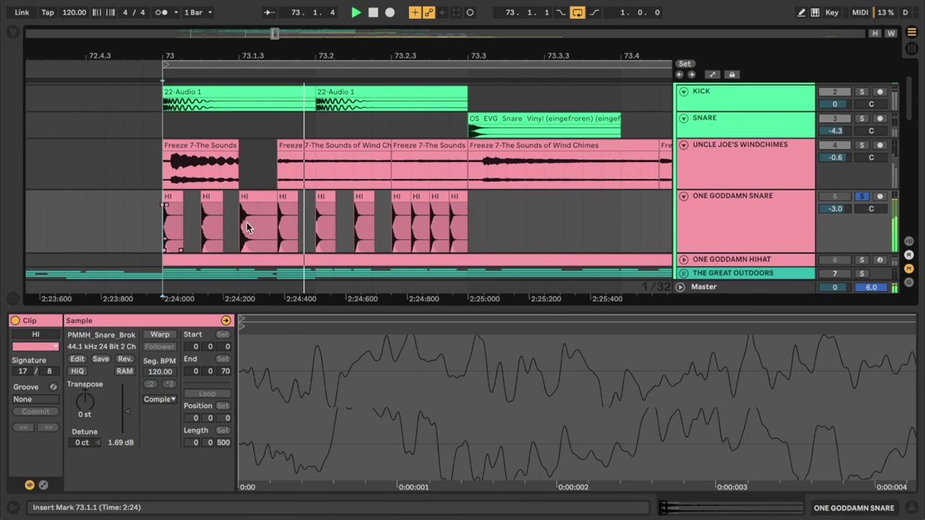
- Lower the gain of the roll's first hit at 73.2.3 to -5.57 dB and of its second hit to -2.89 dB
left_click(399, 223)
key("space")
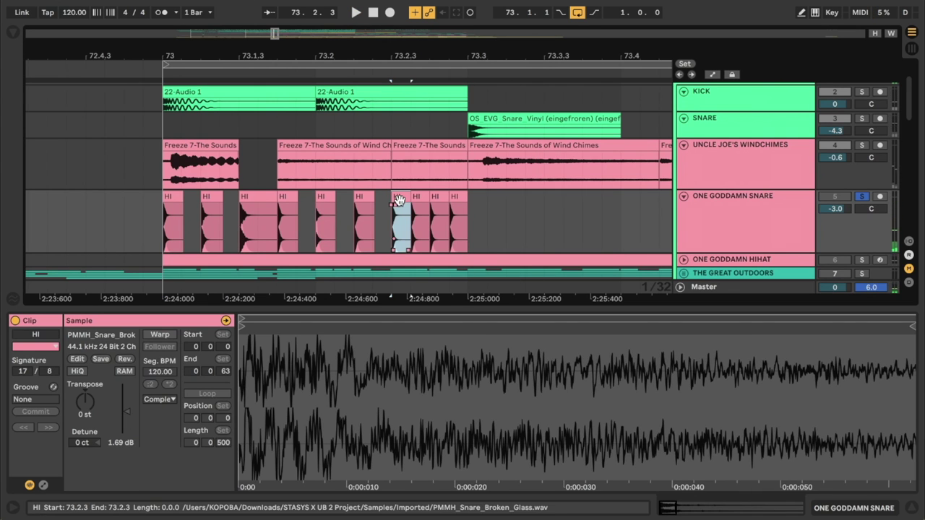
left_click_drag(126, 411, 126, 419)
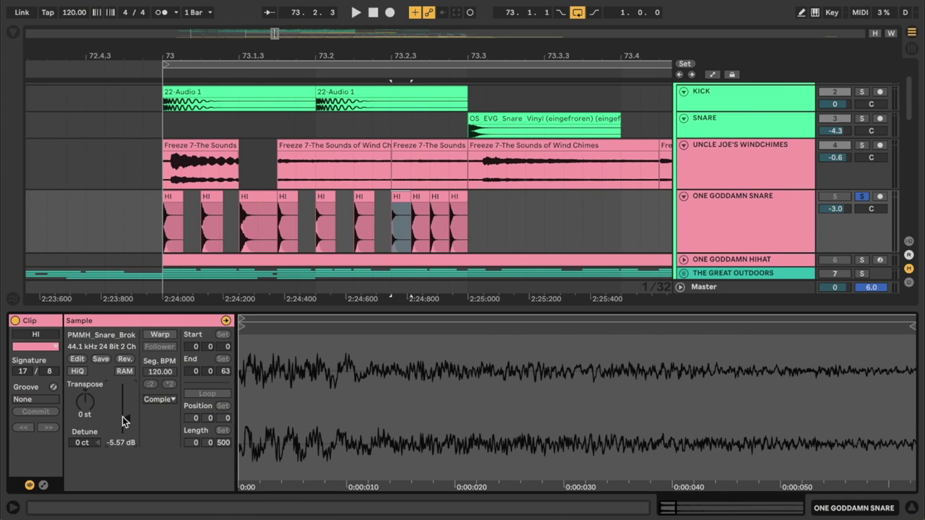
left_click(420, 199)
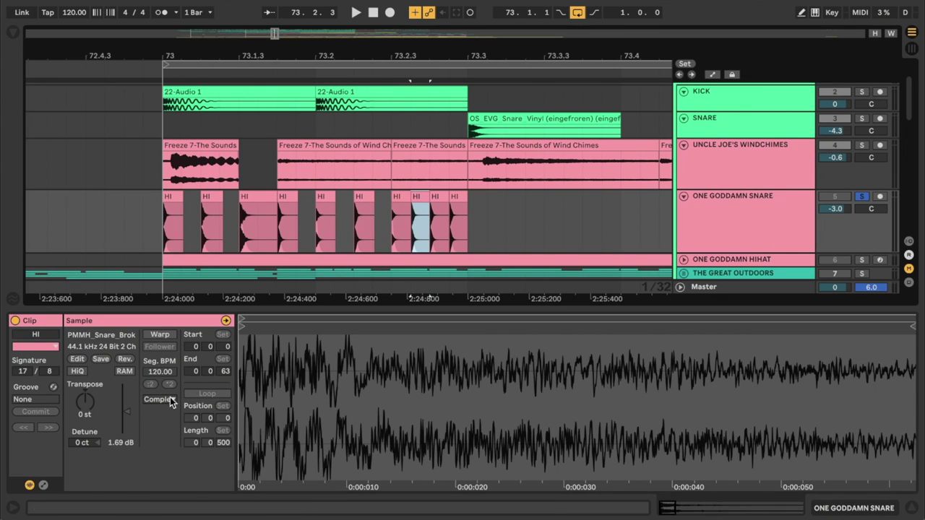
left_click_drag(124, 420, 124, 423)
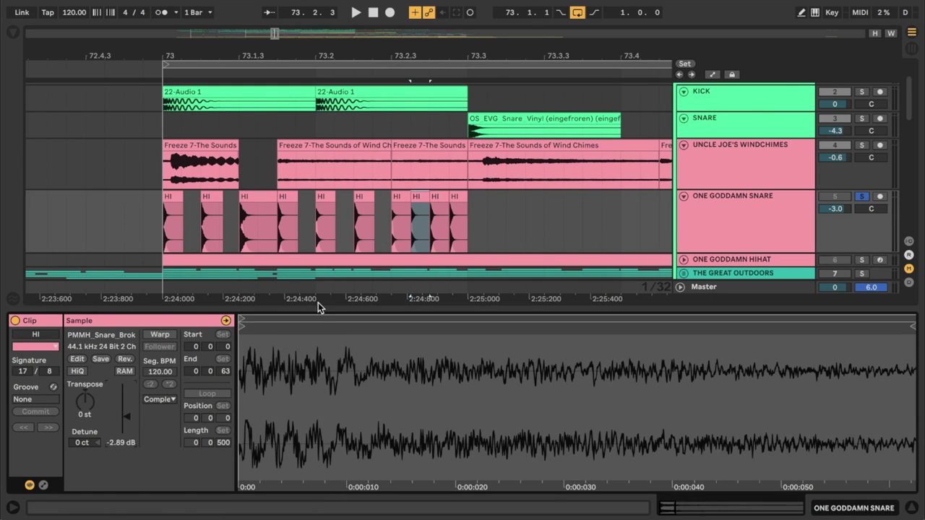
left_click(400, 197)
left_click_drag(85, 398, 84, 427)
left_click(420, 196)
left_click(166, 220)
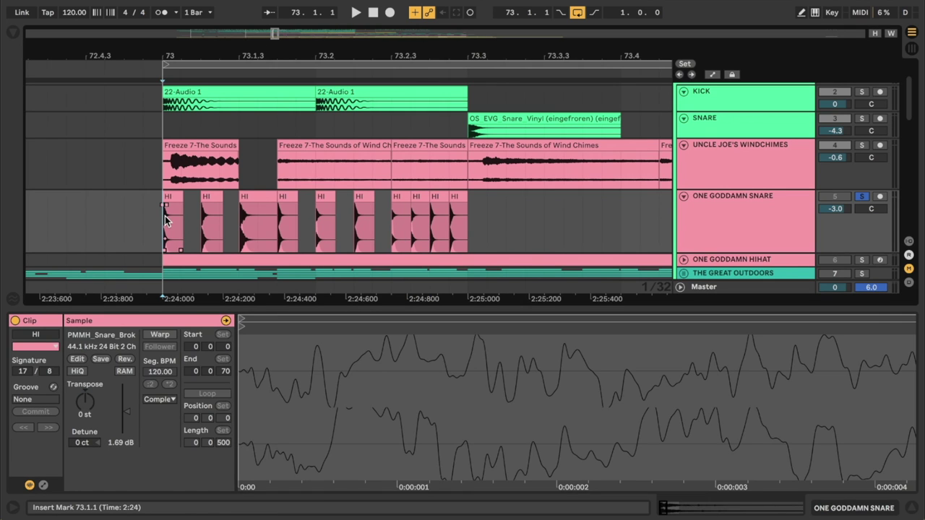
- Play the half-bar snare pattern, duplicate it from 73.1.1–73.3.1 into the second half of bar 73, and listen across the join
mouse_move(162, 222)
left_mouse_down()
mouse_move(303, 206)
mouse_move(156, 220)
left_mouse_up()
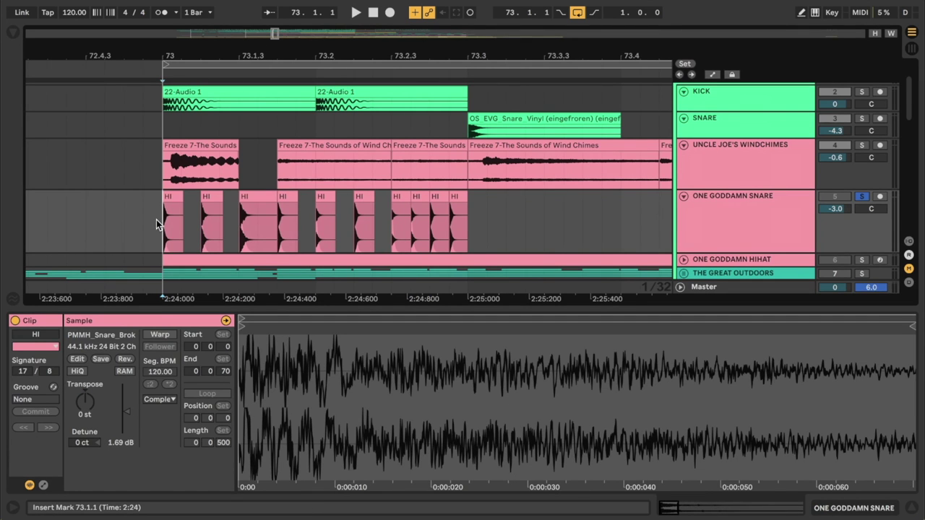
scroll(178, 224, "right", 1)
scroll(177, 223, "up", 1)
key("space")
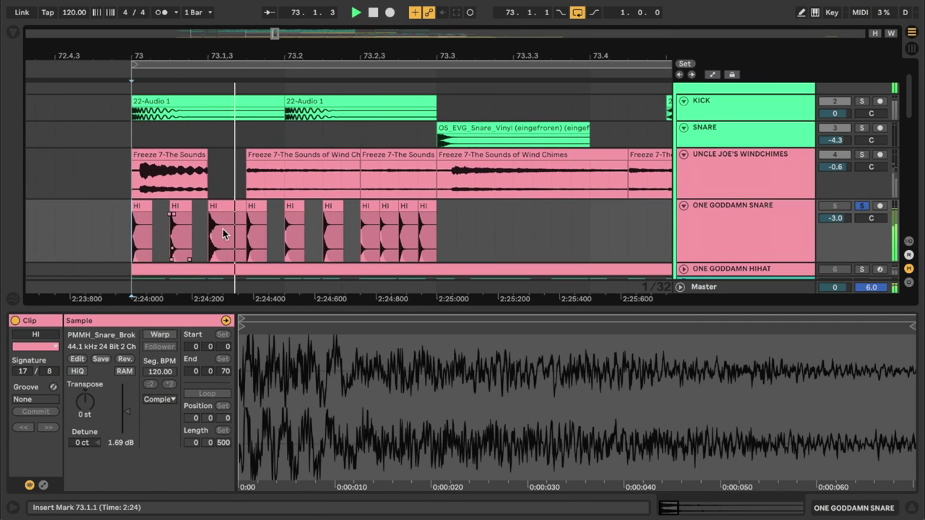
key("space")
left_click_drag(438, 225, 134, 237)
key("super+d")
left_click(218, 226)
key("space")
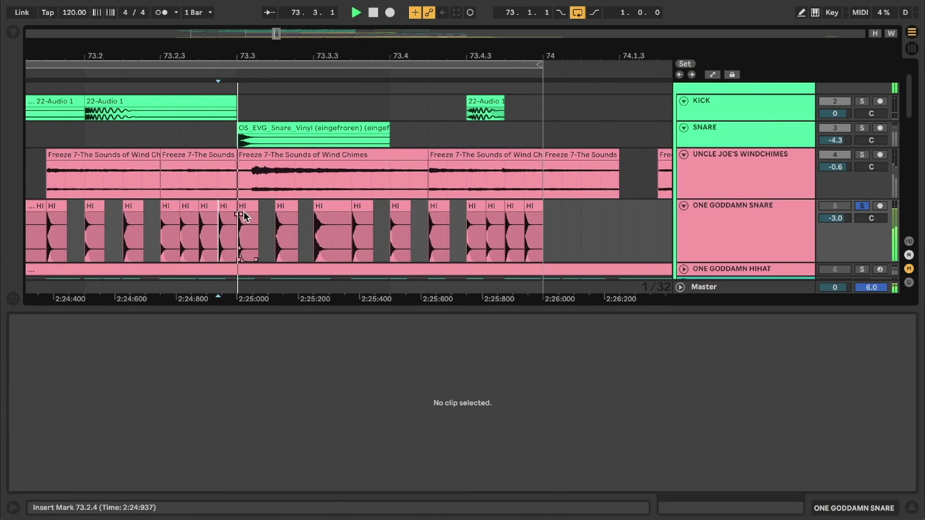
- Reshape the fade-out of the snare hit at 73.3.3 to let it ring longer, and play the bar
left_click(248, 206)
key("space")
left_click(322, 230)
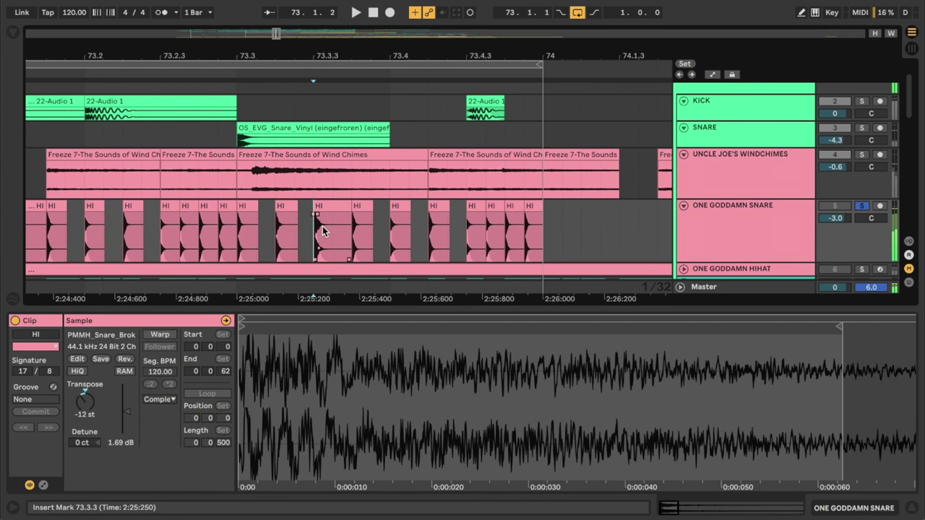
left_click_drag(322, 245, 331, 246)
key("space")
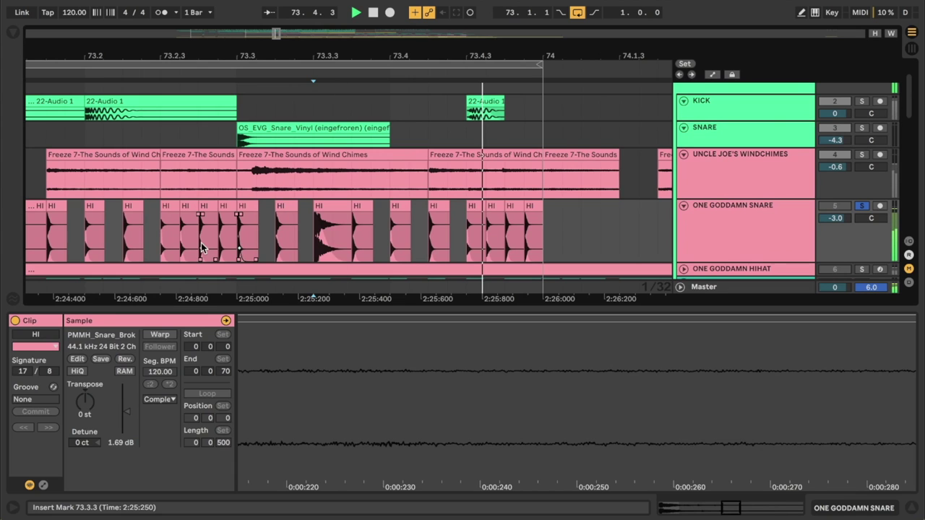
key("space")
key("space")
left_click(515, 205)
scroll(520, 201, "left", 5)
scroll(520, 200, "down", 3)
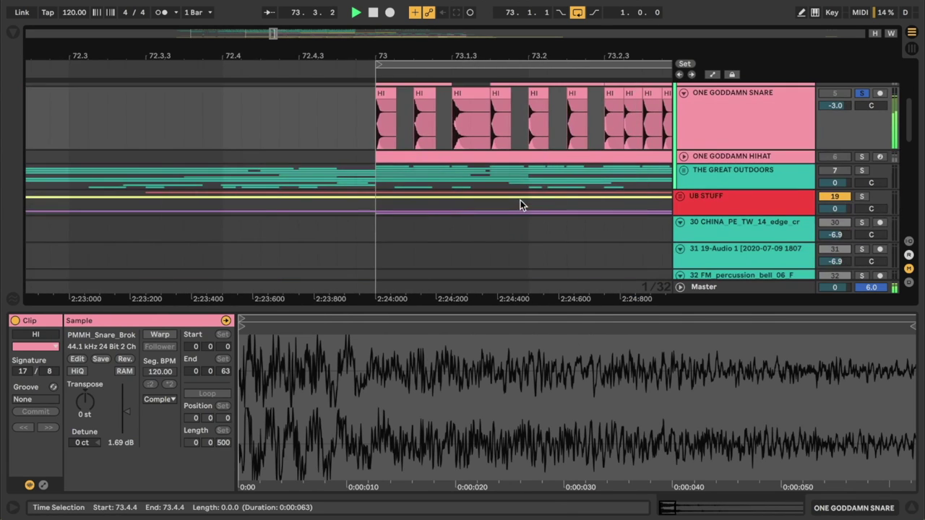
scroll(521, 200, "up", 3)
scroll(520, 200, "right", 4)
- Set the Transpose of the snare hit at 73.3.1 to -12 st and play from that hit
left_click(577, 200)
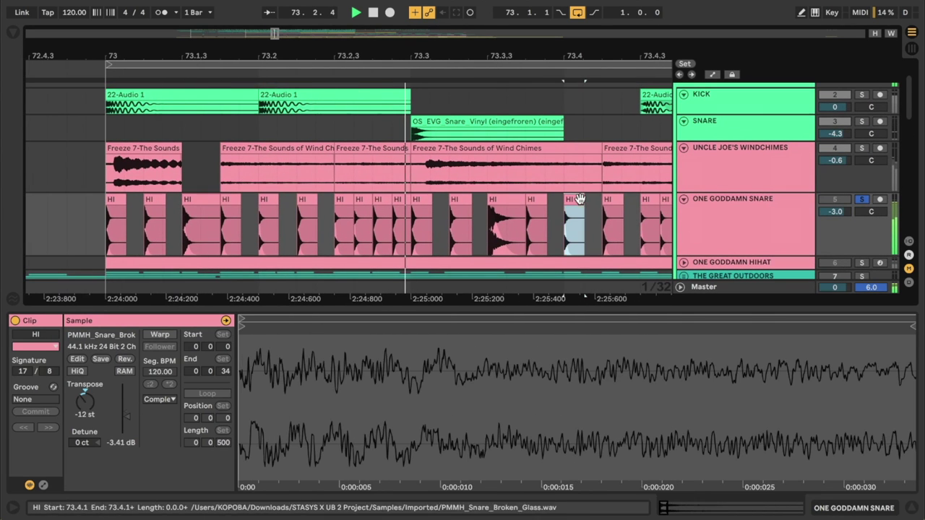
key("space")
left_click(422, 226)
left_click(76, 416)
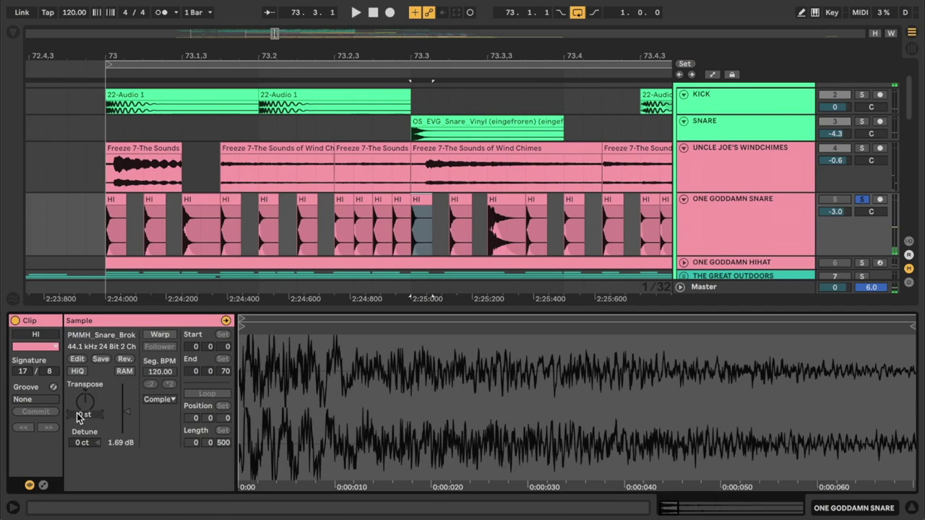
type("-12")
key("Return")
left_click(424, 238)
key("space")
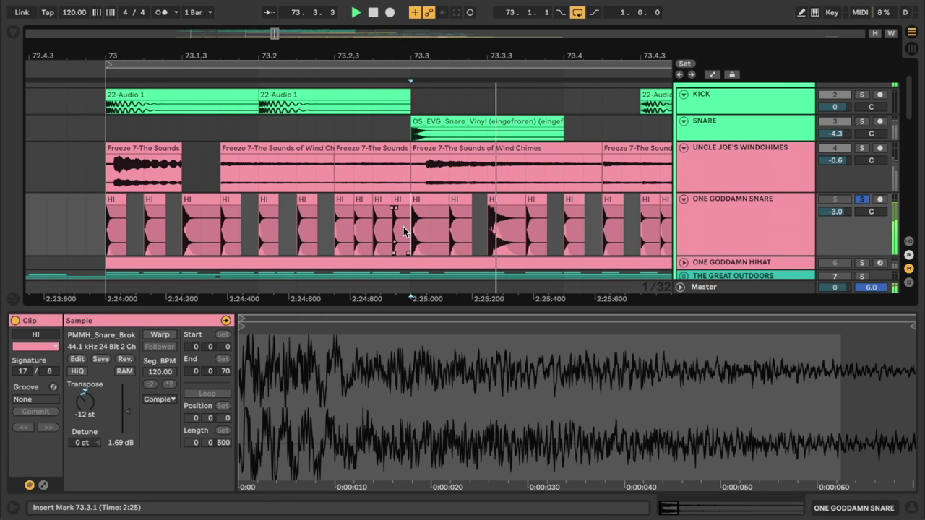
- Turn off solo on the ONE GODDAMN SNARE track and play the pattern together with the other tracks from 73.1.1
scroll(492, 204, "right", 5)
left_click(577, 233)
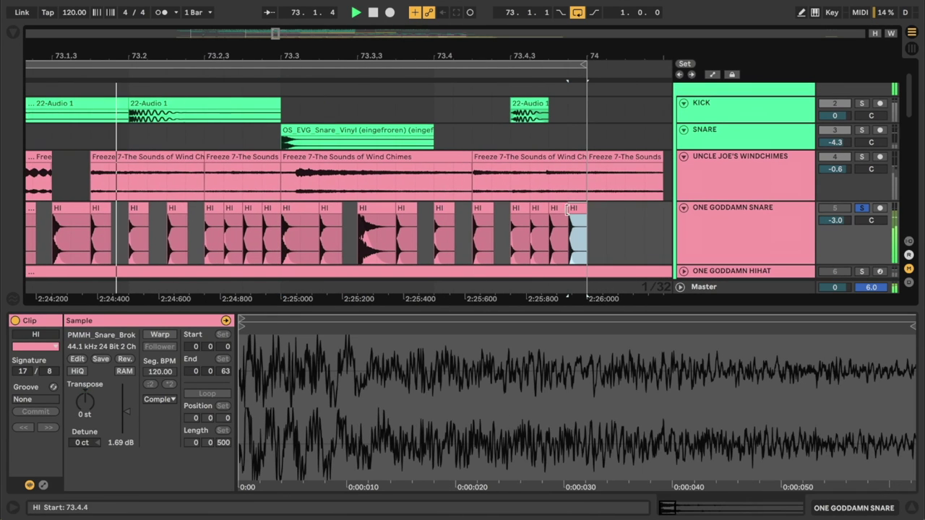
key("space")
left_click(863, 208)
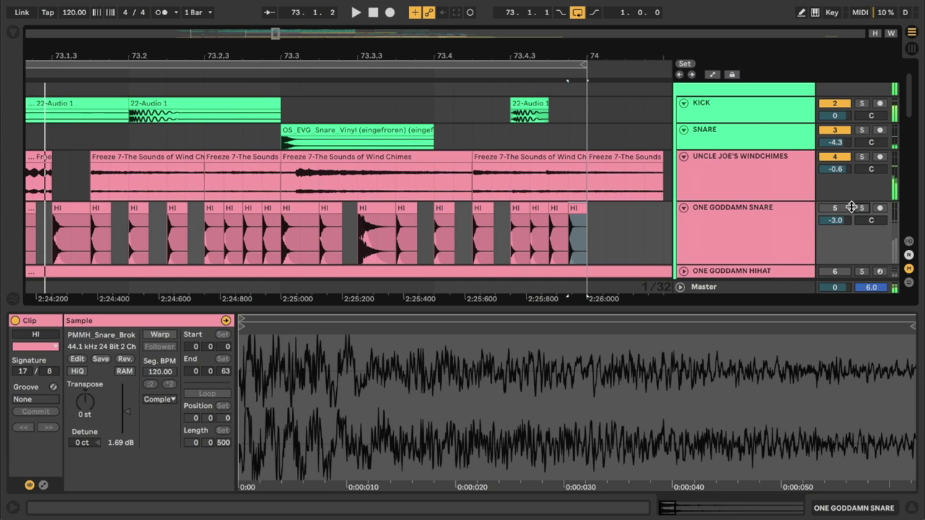
scroll(448, 174, "left", 3)
left_click(54, 240)
key("space")
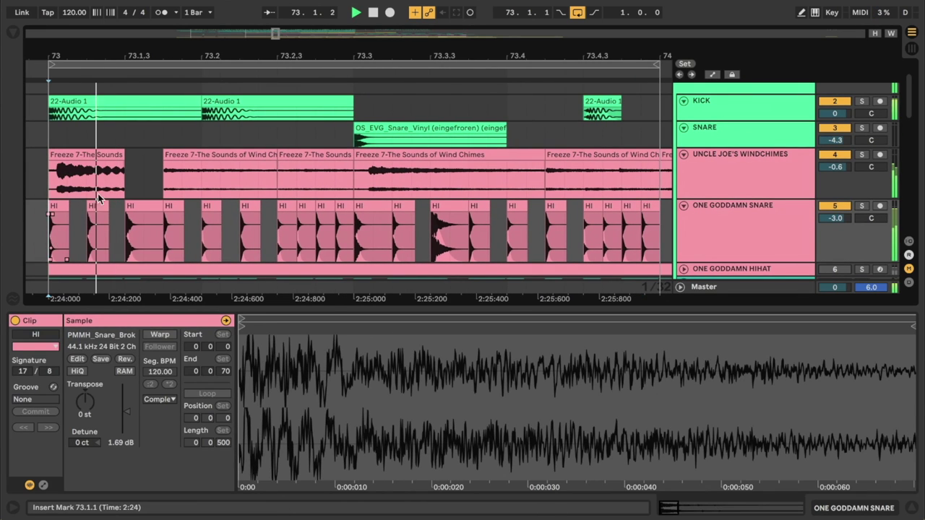
scroll(789, 155, "up", 2)
key("space")
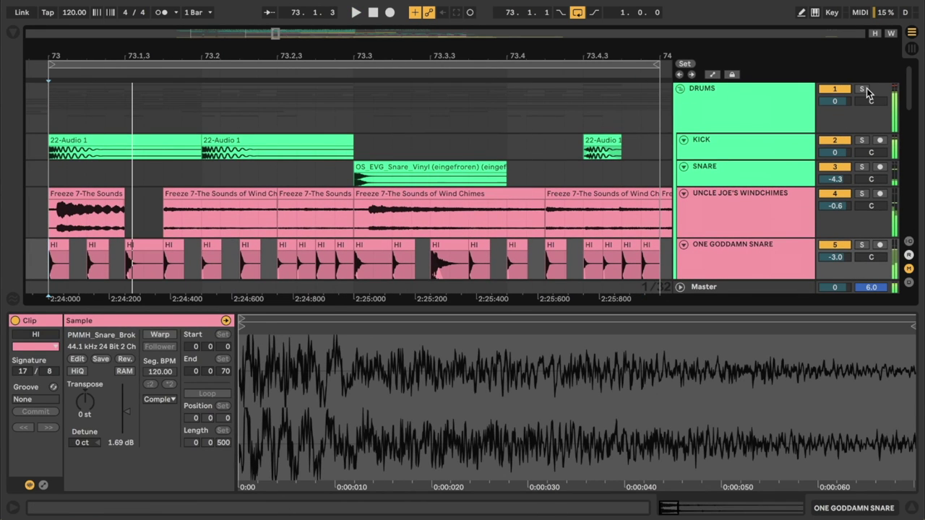
key("space")
- Extend the loop into bar 74 and duplicate the full one-bar snare pattern from bar 73 into bar 74
left_click_drag(344, 40, 321, 18)
left_click_drag(508, 64, 653, 67)
scroll(549, 138, "down", 2)
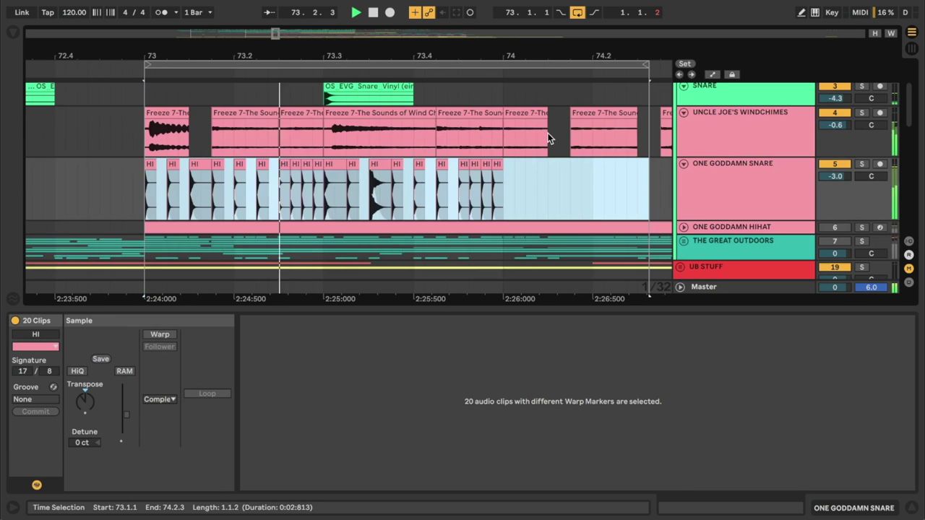
left_click(501, 185)
key("space")
left_click_drag(323, 187, 140, 173)
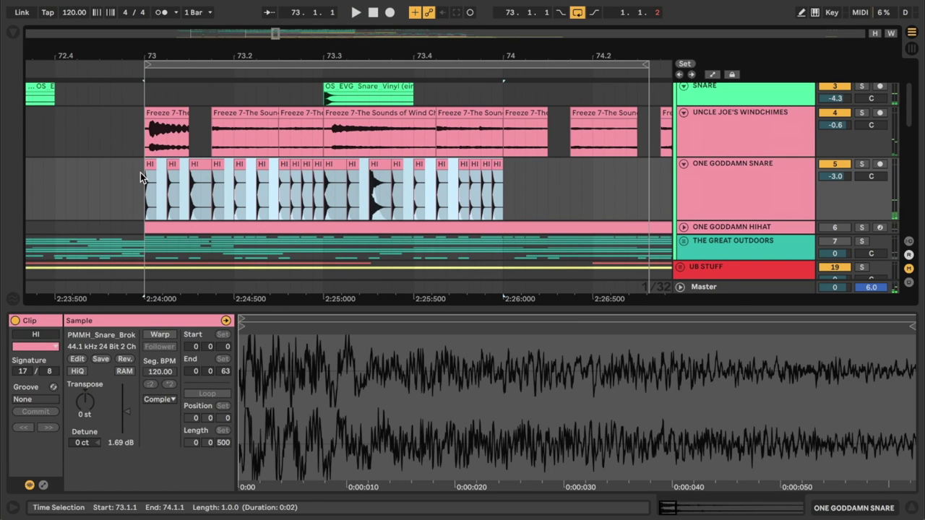
key("ctrl+d")
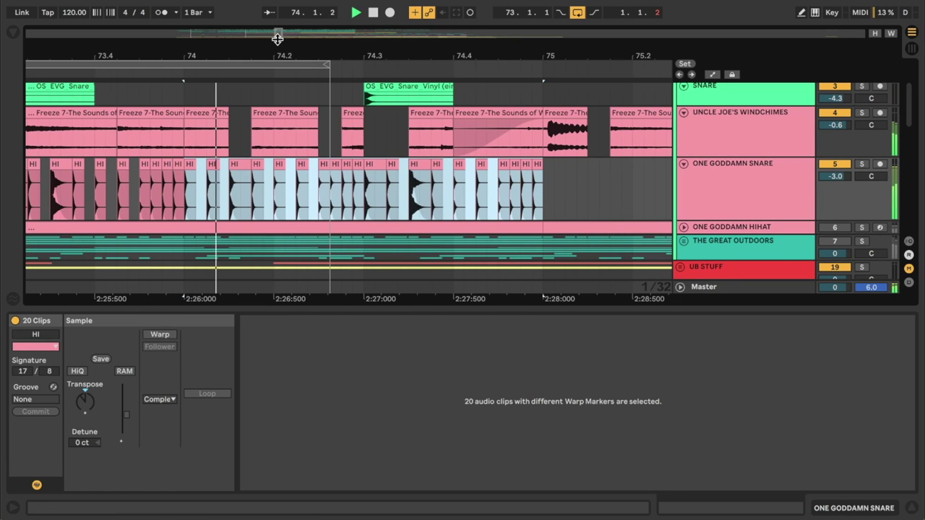
- Set the loop length to two bars, ending at bar 75, while the duplicated snare pattern plays
left_click_drag(329, 65, 536, 96)
scroll(384, 165, "left", 3)
scroll(386, 168, "right", 1)
scroll(386, 167, "up", 1)
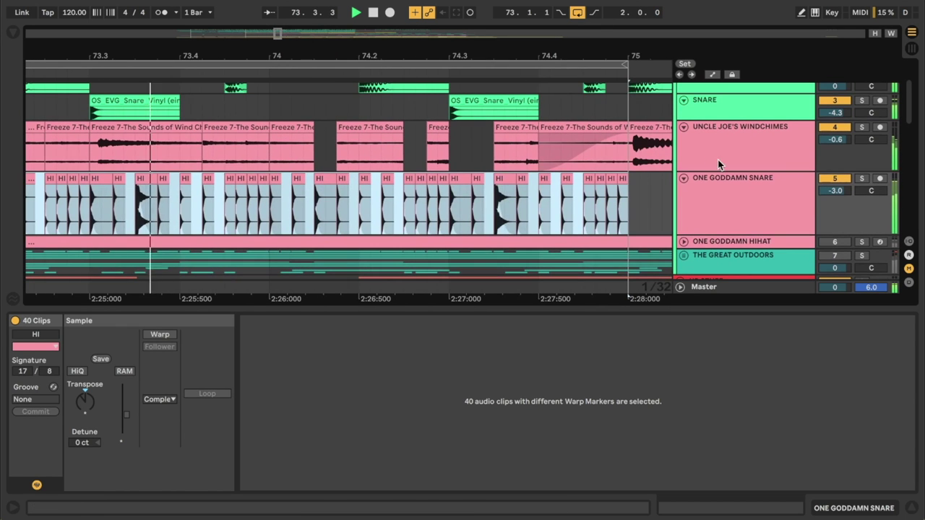
- Stop playback and add the Auto Pan effect to the ONE GODDAMN SNARE track
left_click(438, 200)
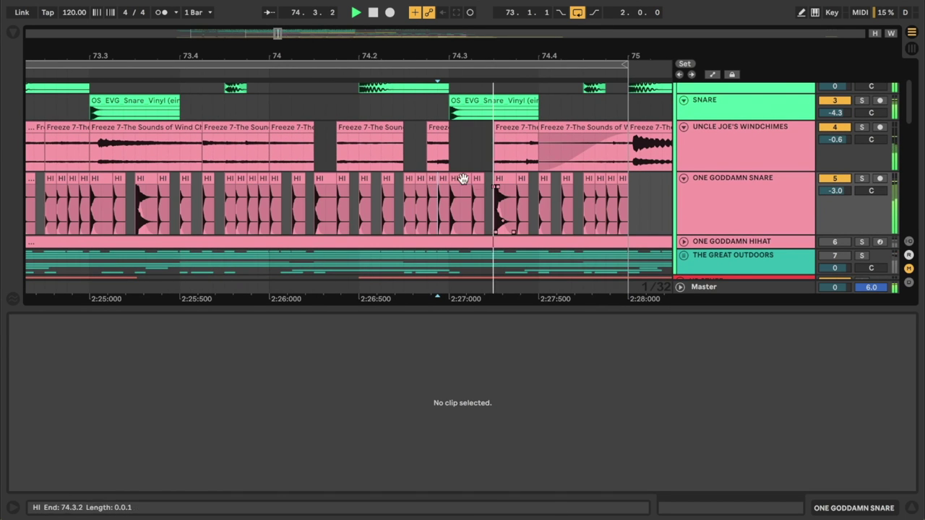
key("space")
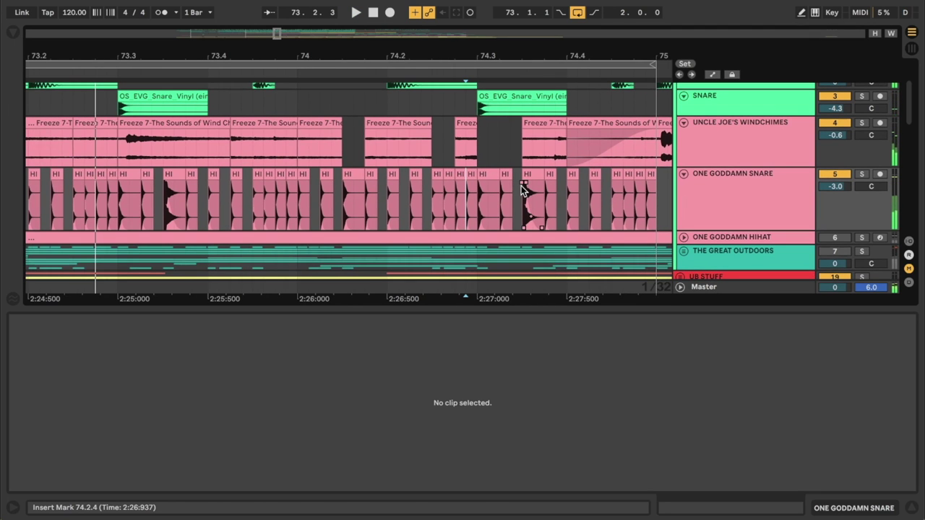
scroll(523, 190, "left", 2)
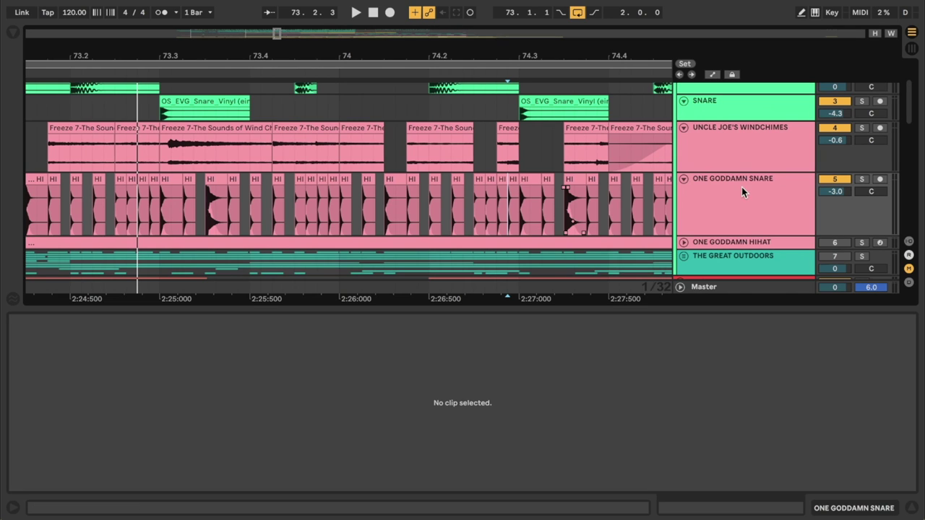
left_click(750, 189)
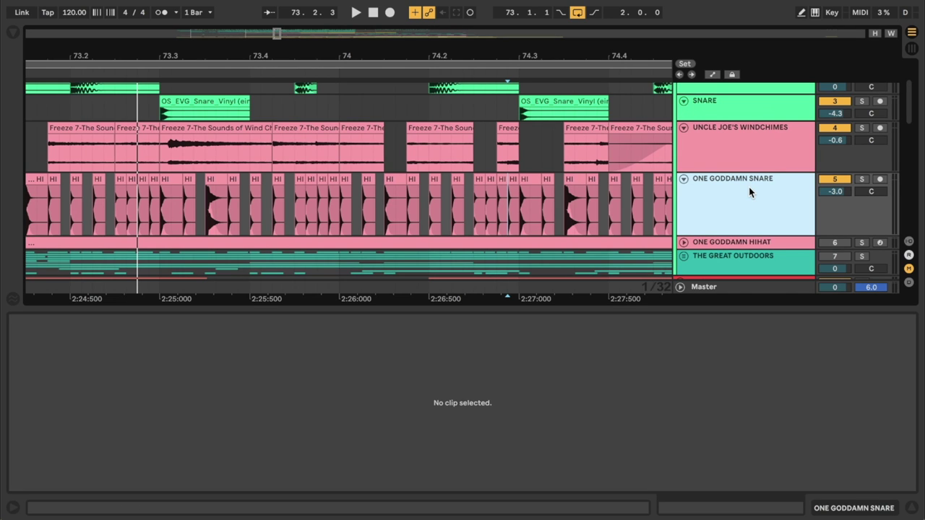
key("ctrl+f")
type("auto ")
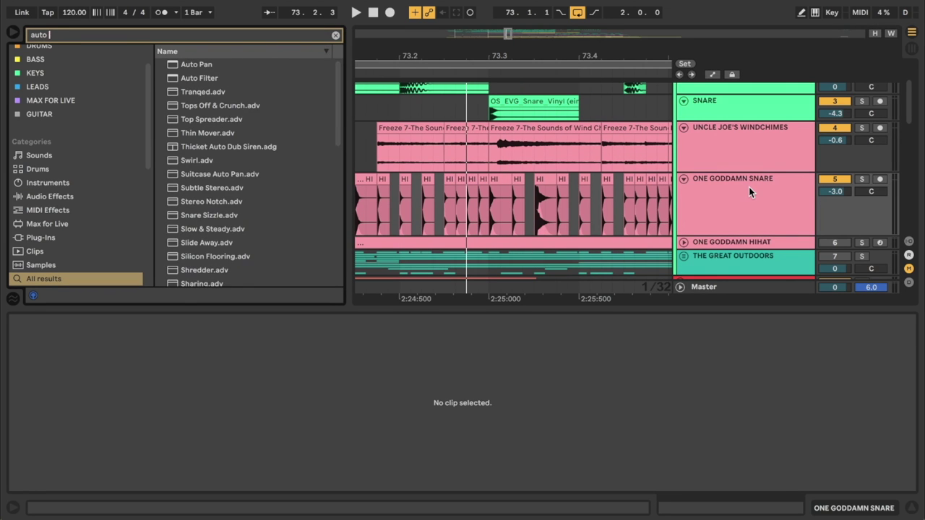
type("pan")
key("Down")
key("Return")
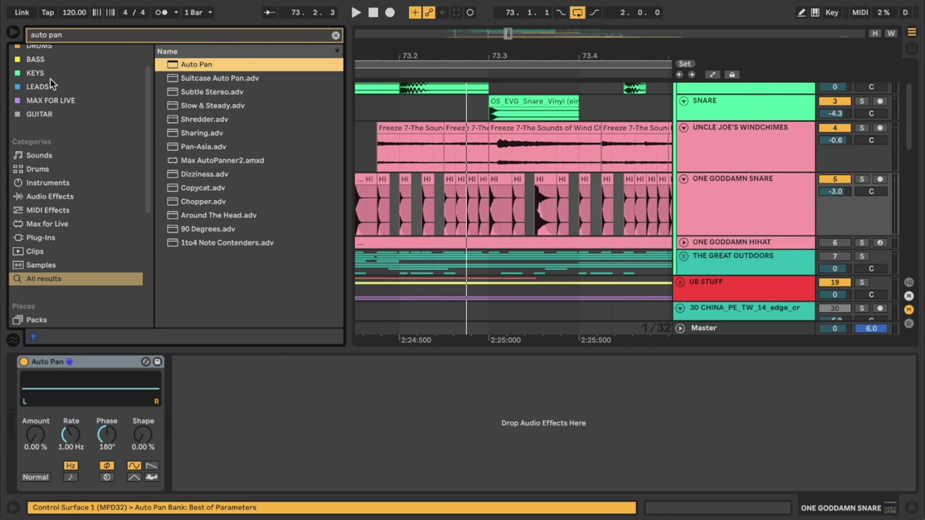
left_click(18, 34)
- Set the Auto Pan to 100 % Amount, the random waveform, 100 % Shape and a tempo-synced Rate of 1/16
left_click_drag(37, 436, 37, 405)
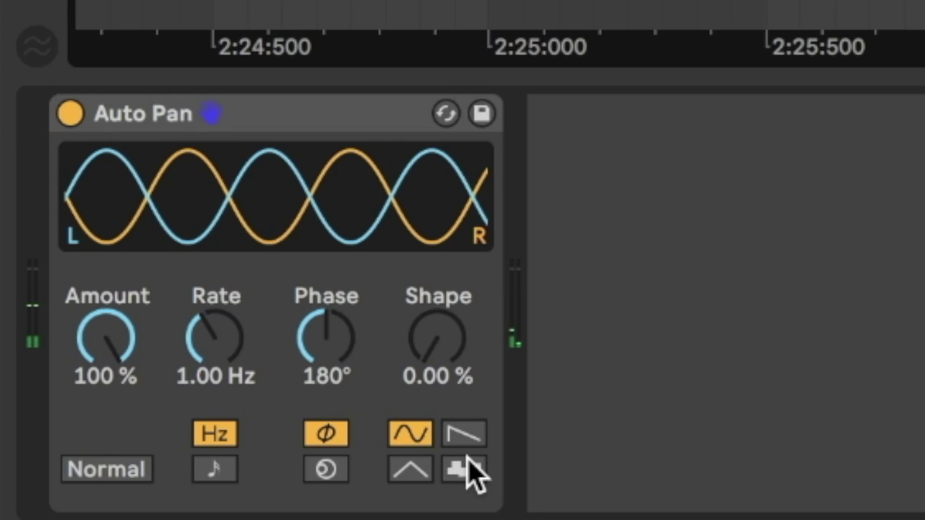
left_click(153, 477)
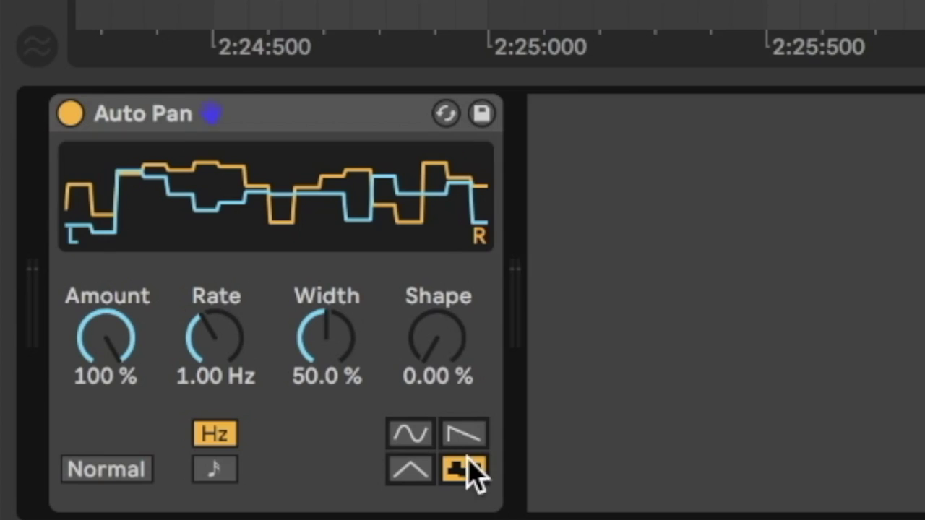
left_click_drag(440, 372, 439, 303)
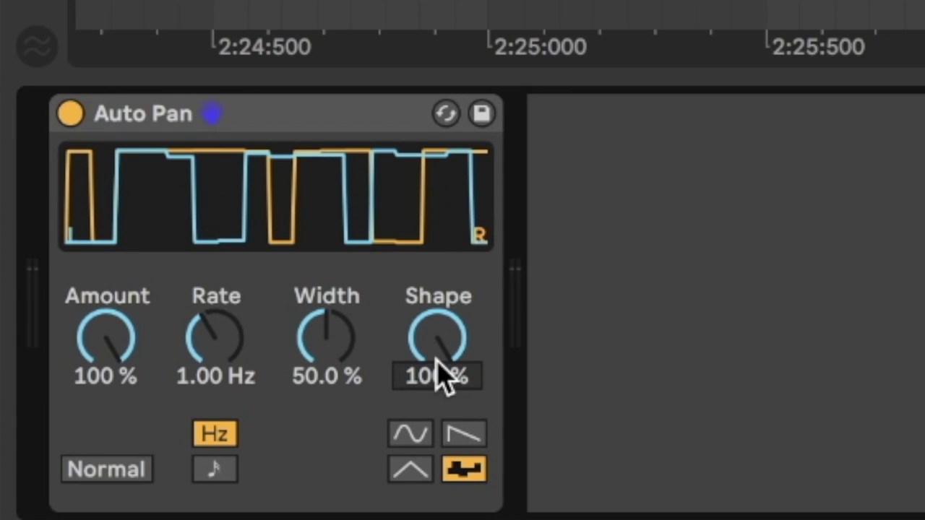
left_click(216, 473)
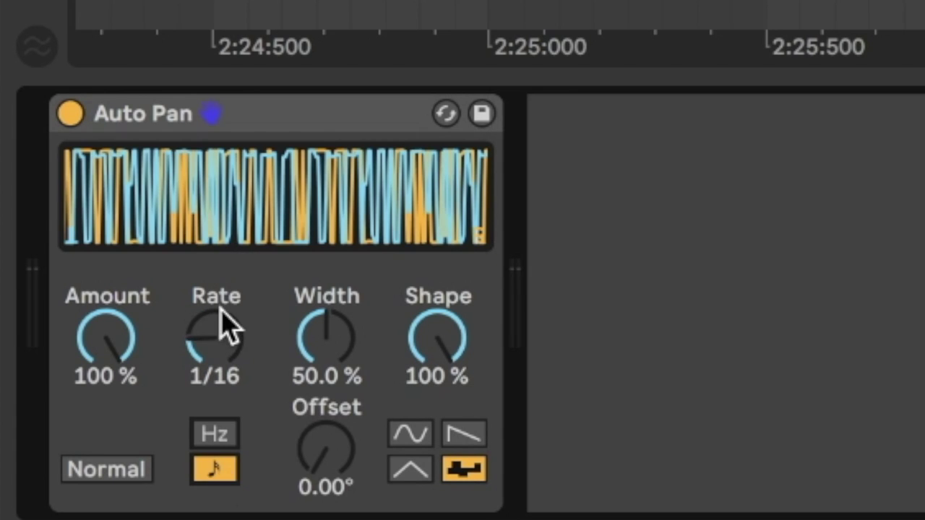
- Play the soloed snare from 73.1.1 and set the Auto Pan Width to 100 % and Amount to 47.6 %
scroll(496, 32, "left", 3)
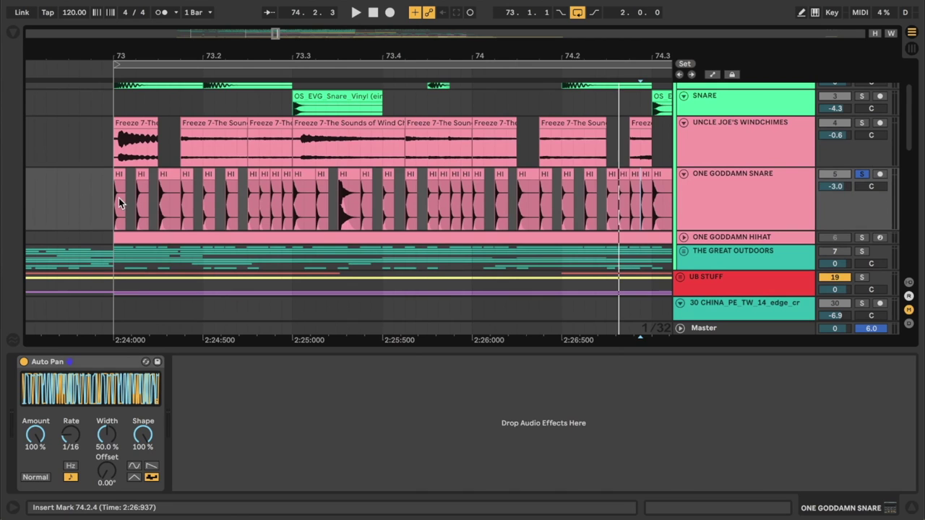
left_click(112, 208)
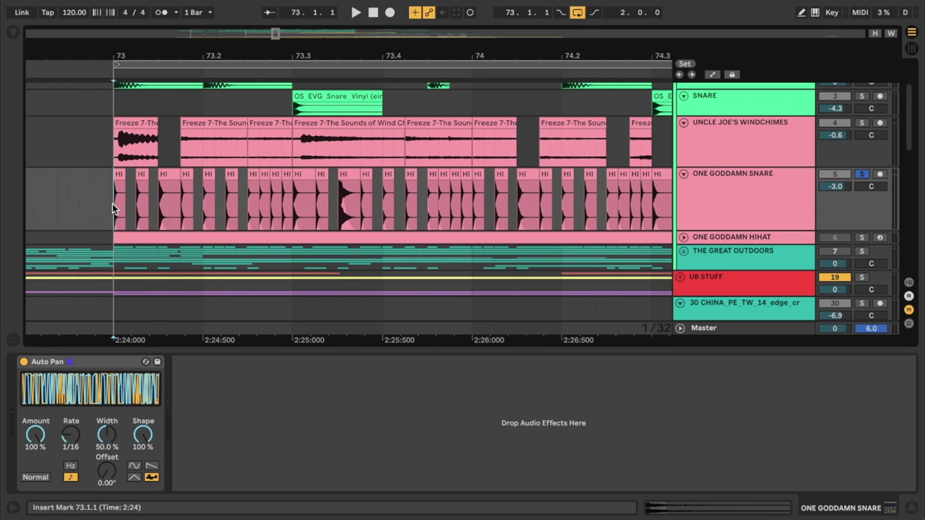
key("space")
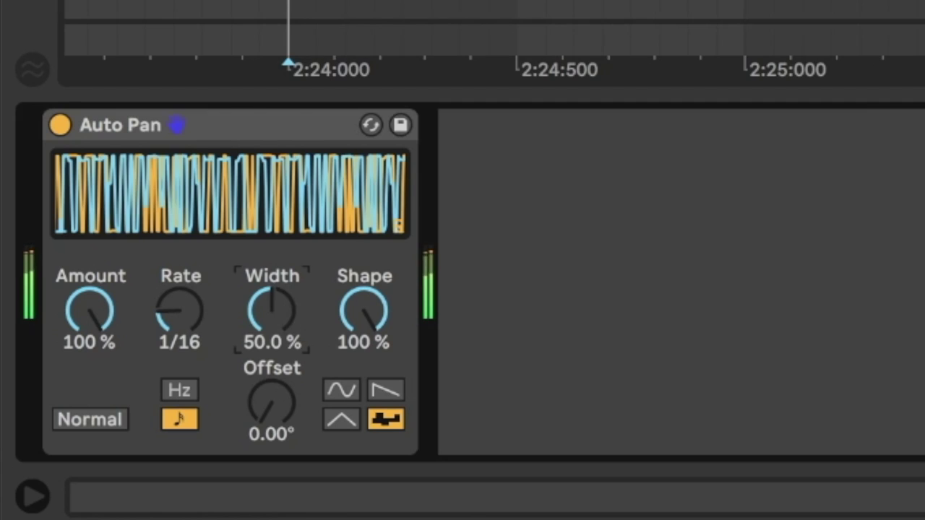
left_click_drag(271, 311, 271, 239)
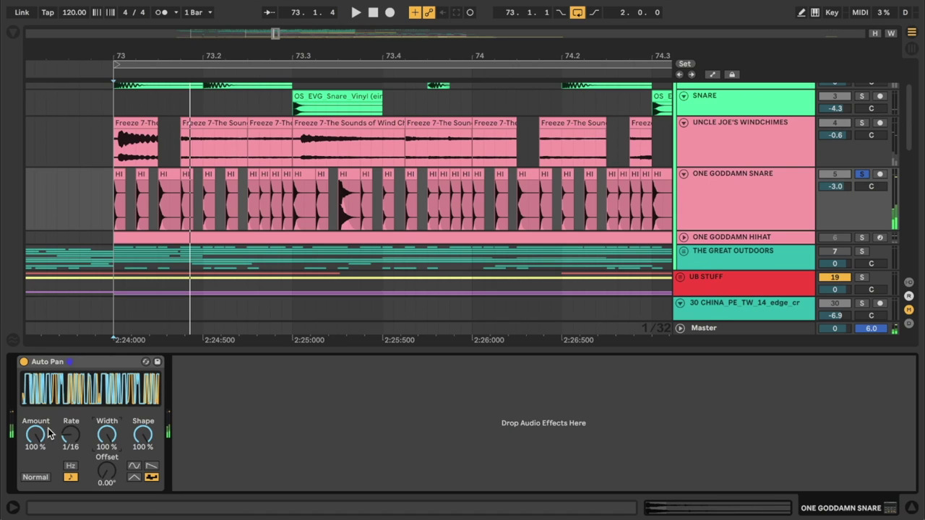
left_click_drag(35, 435, 35, 466)
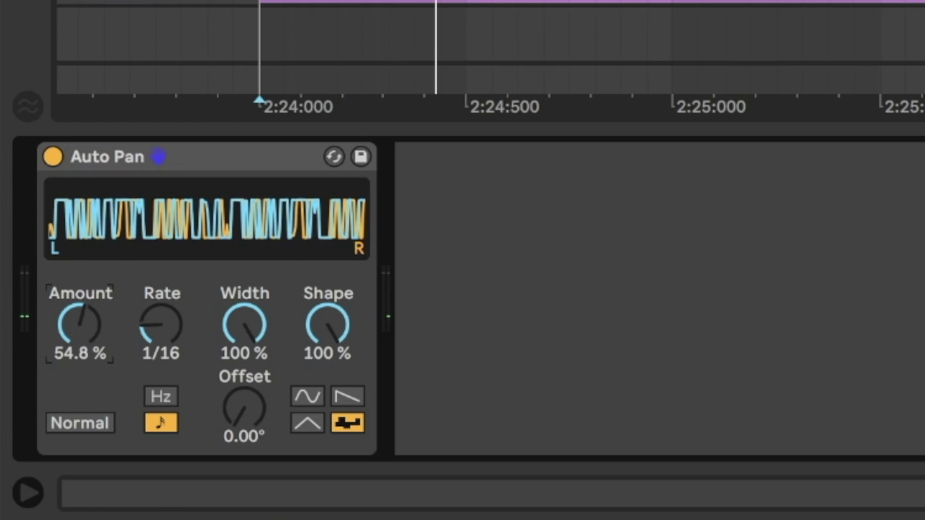
left_click_drag(80, 325, 79, 336)
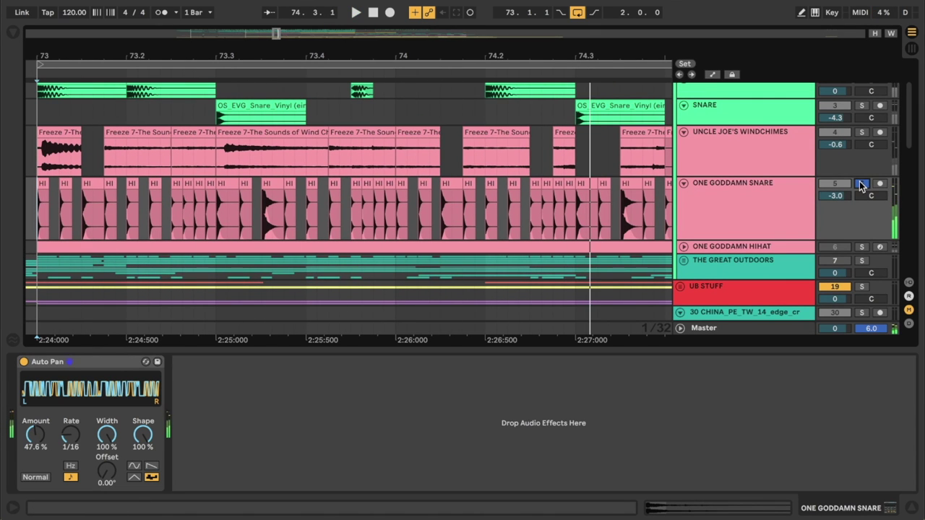
- Turn off solo on the ONE GODDAMN SNARE track and show the UNCLE JOE'S WINDCHIMES track's devices during playback
left_click(862, 185)
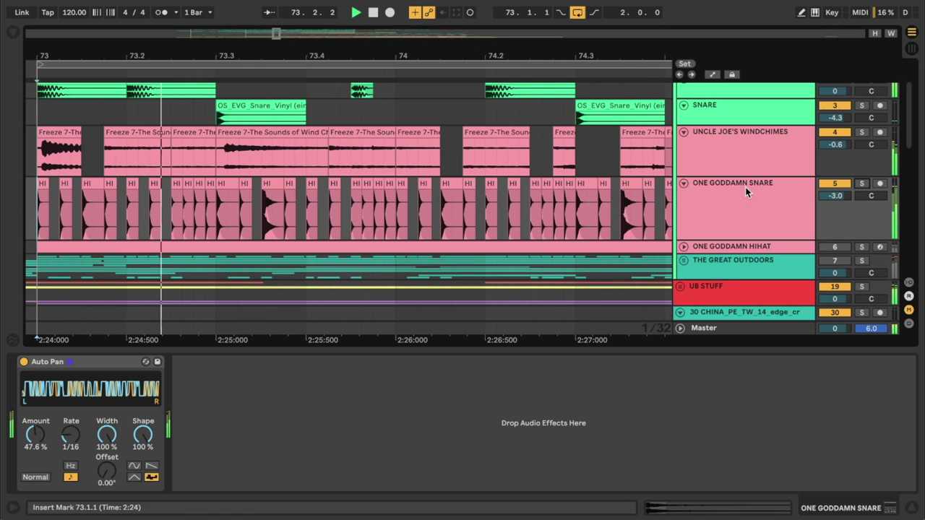
scroll(796, 173, "up", 1)
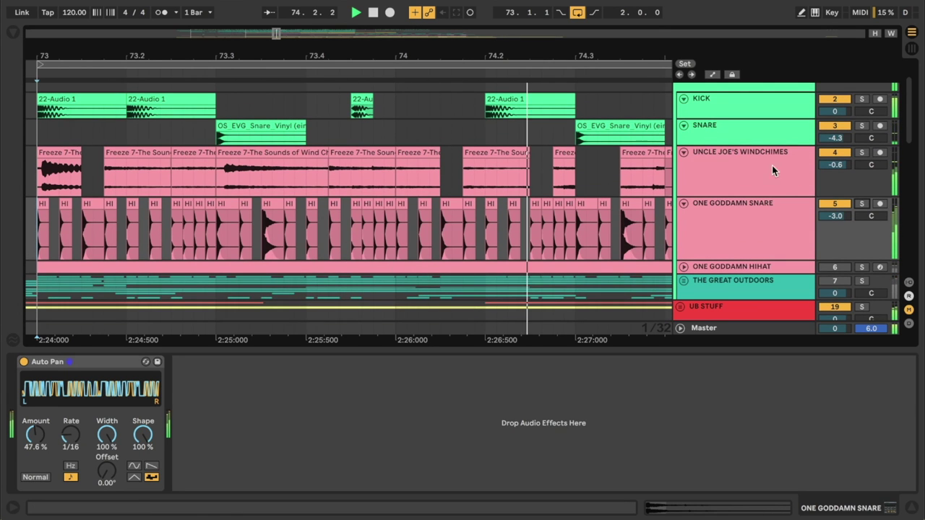
left_click(764, 167)
scroll(701, 181, "down", 1)
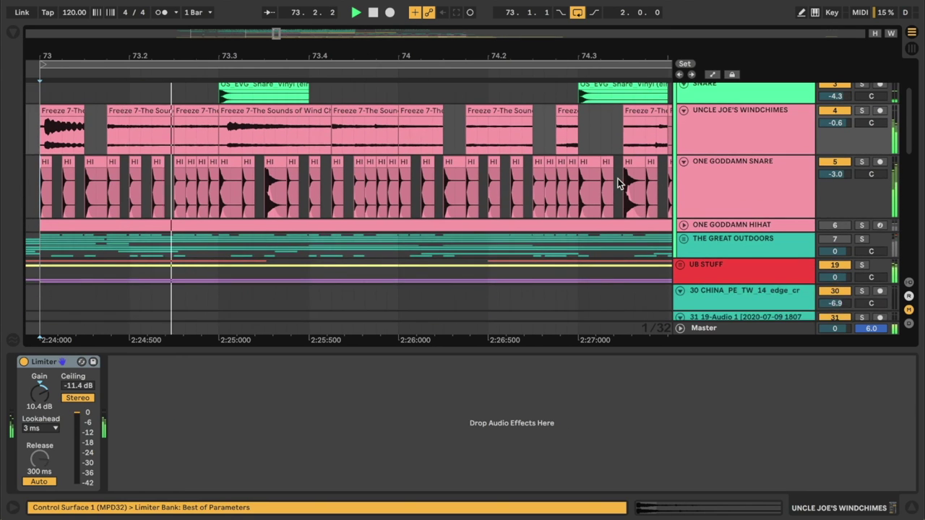
- Solo the ONE GODDAMN HIHAT track, view the jrobb down hihat sample and return to its modulation settings
left_click(843, 247)
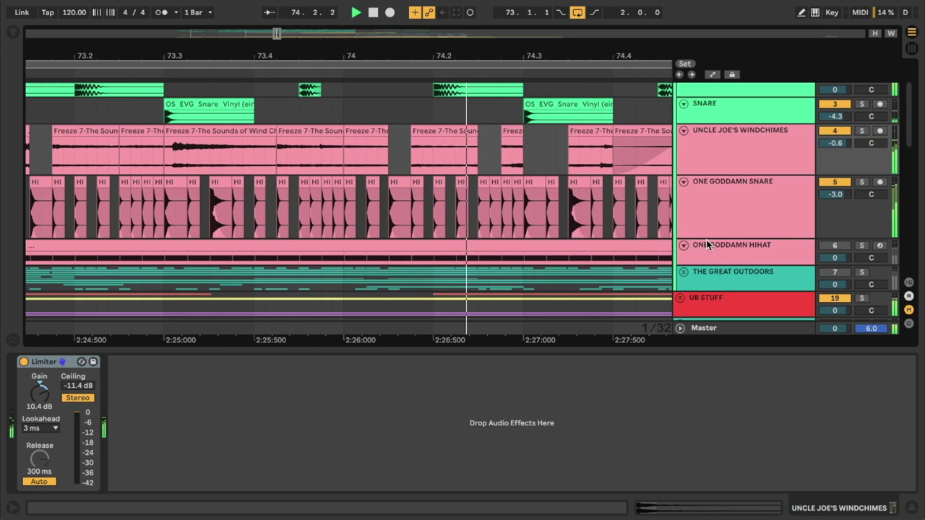
left_click(861, 247)
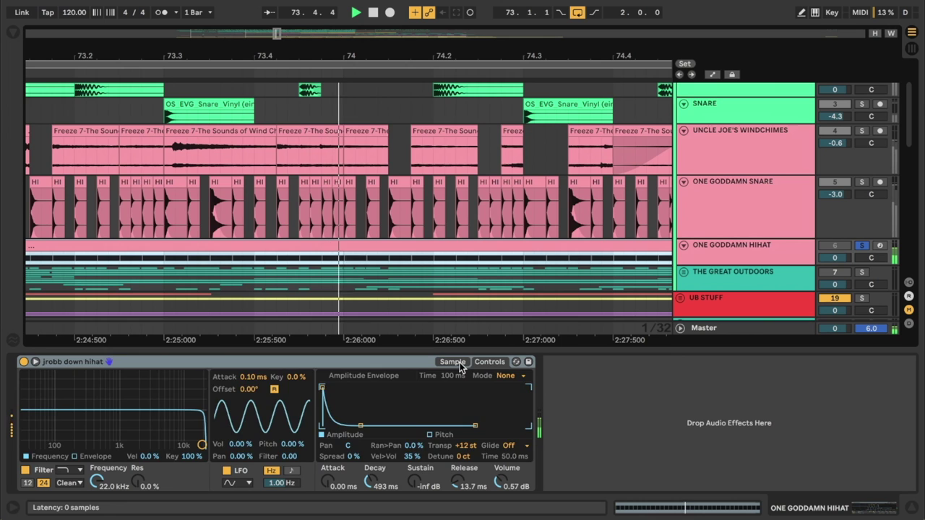
left_click(459, 362)
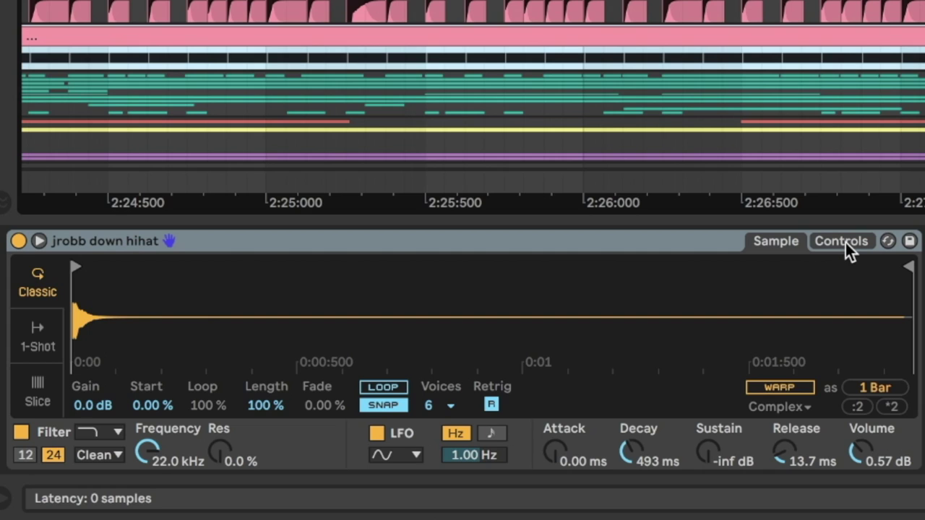
left_click(847, 240)
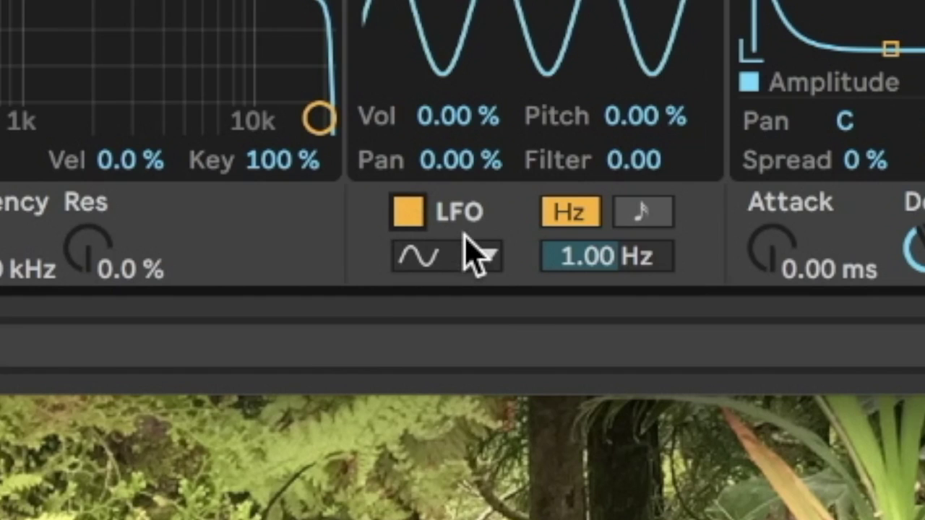
- Set the hi-hat's LFO to the random waveform with Retrigger off, Vol modulation of 100 % and a rate of 9.73 Hz
left_click(410, 455)
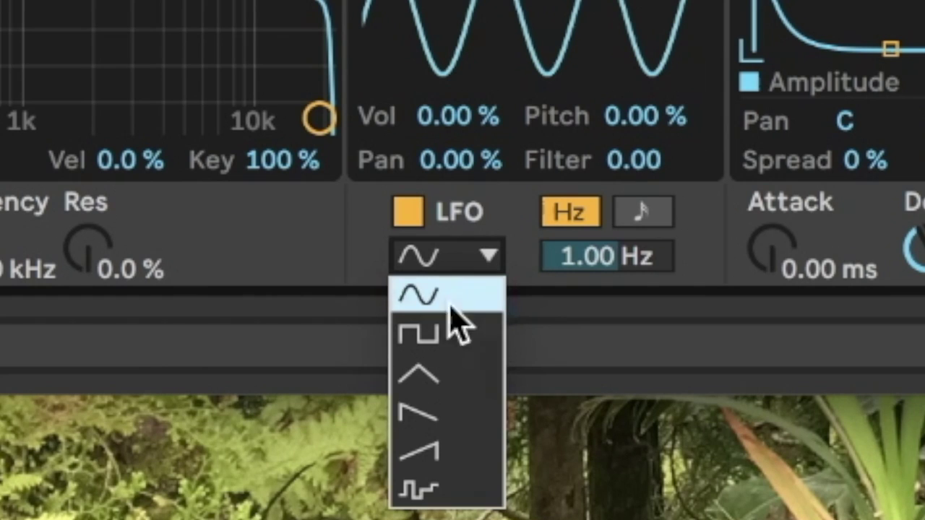
left_click(439, 498)
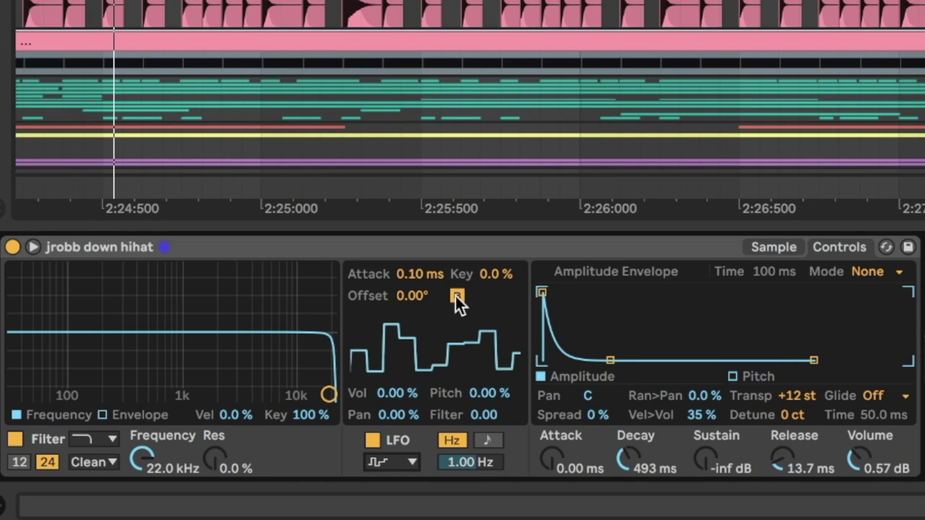
left_click(457, 297)
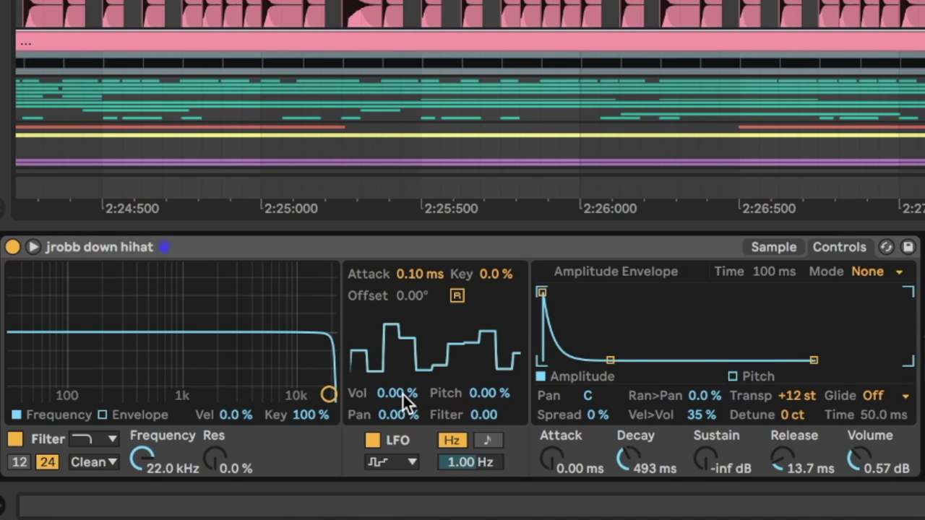
left_click_drag(403, 393, 403, 303)
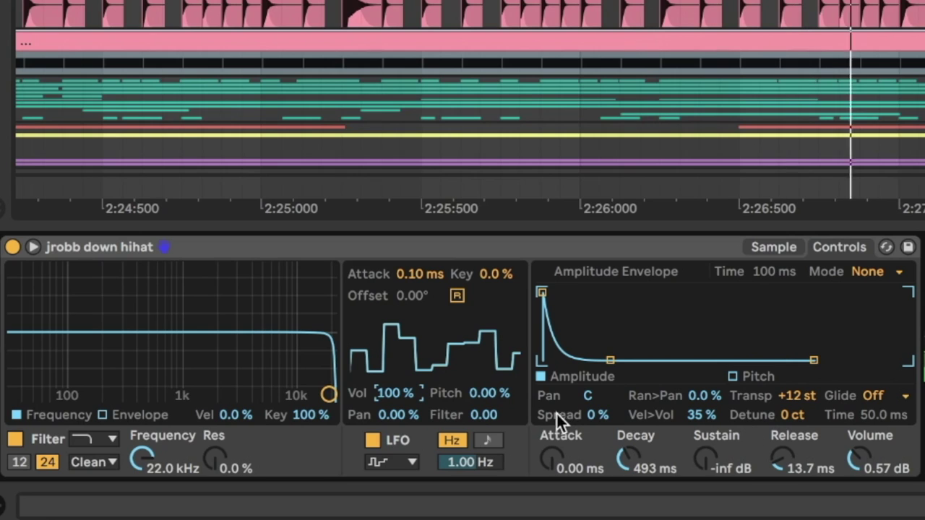
left_click_drag(474, 461, 474, 340)
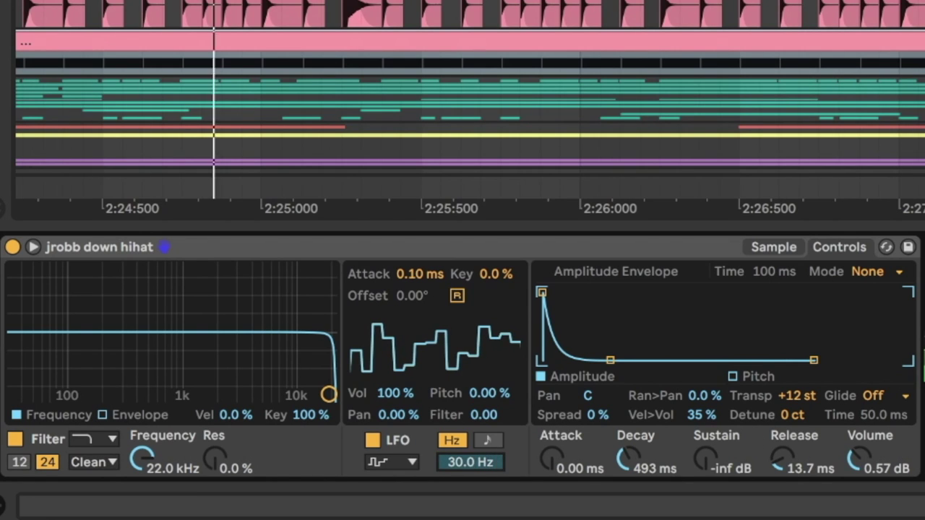
mouse_move(486, 458)
left_mouse_down()
mouse_move(486, 491)
mouse_move(489, 459)
left_mouse_up()
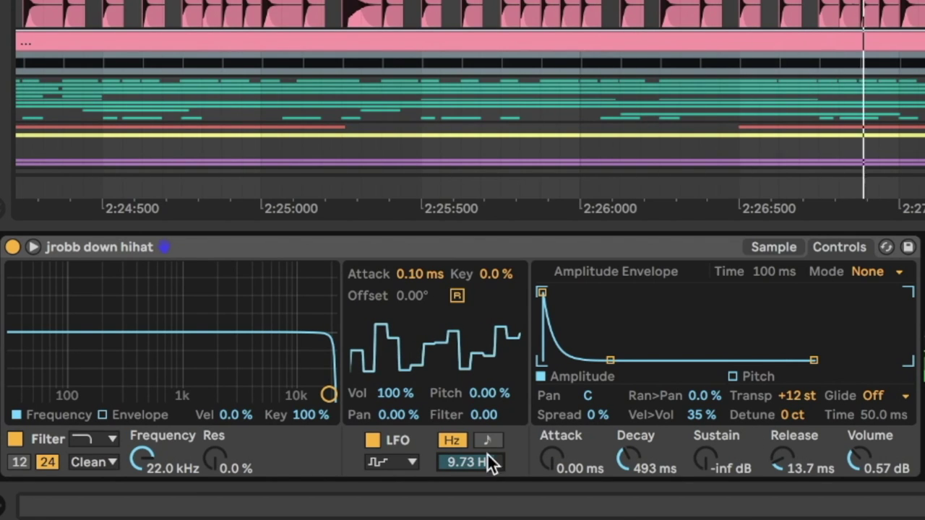
- Set the hi-hat LFO's Pitch to 100 %, Pan to 96.1 % and Filter to 24.0, and raise the hi-hat's Volume to 2.86 dB
left_click_drag(491, 392, 492, 232)
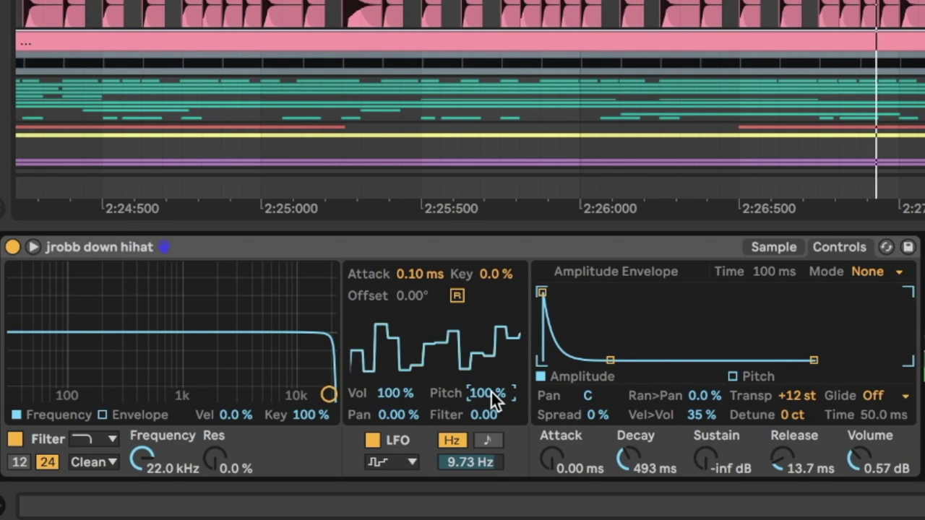
left_click_drag(397, 415, 396, 260)
left_click_drag(477, 412, 477, 347)
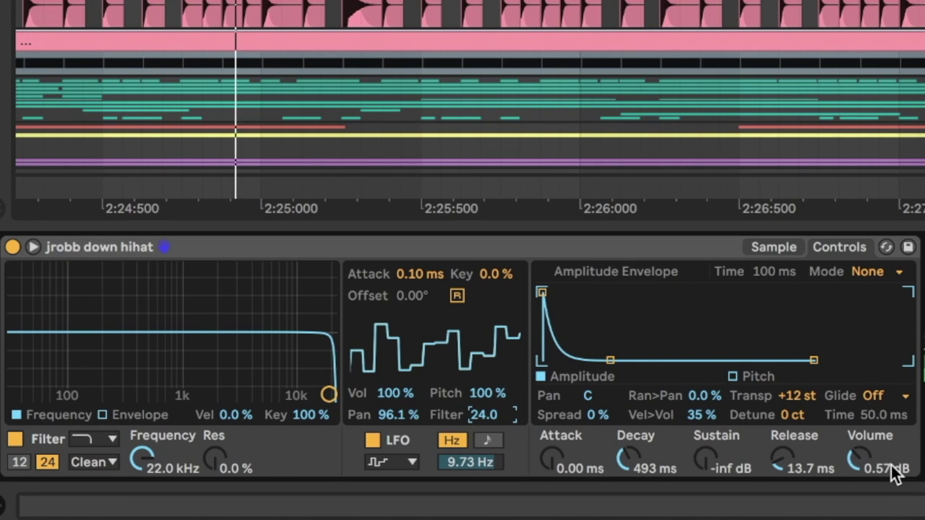
left_click_drag(892, 465, 892, 445)
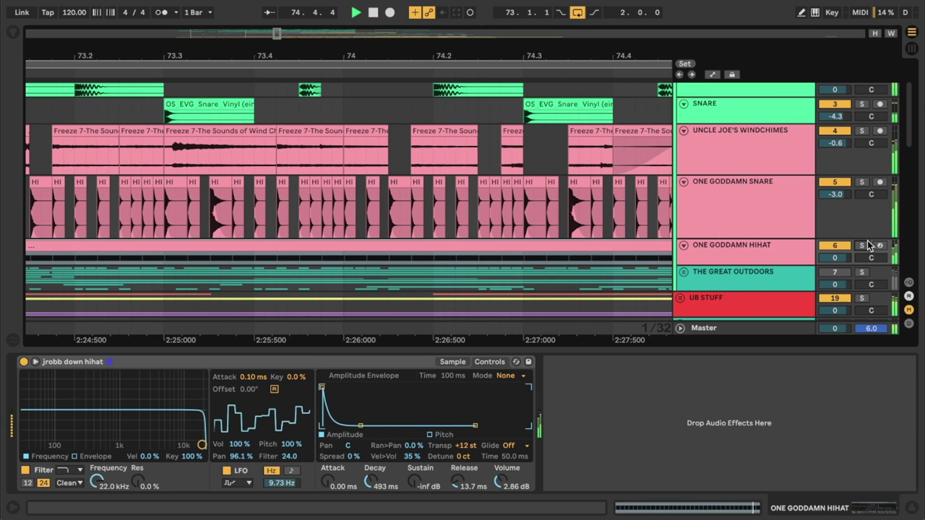
- Solo the DRUMS group and deactivate the ONE GODDAMN HIHAT track during playback
scroll(847, 174, "up", 3)
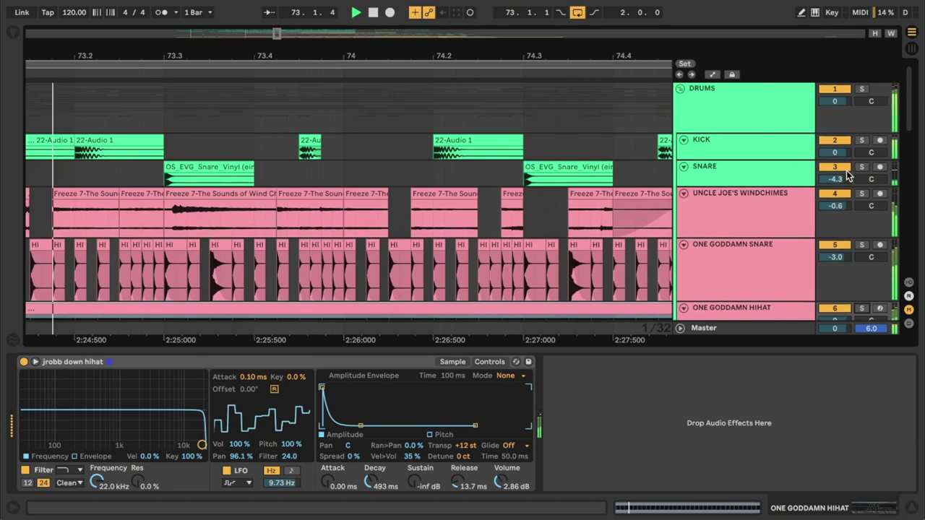
left_click(864, 92)
scroll(673, 160, "down", 3)
scroll(462, 209, "down", 1)
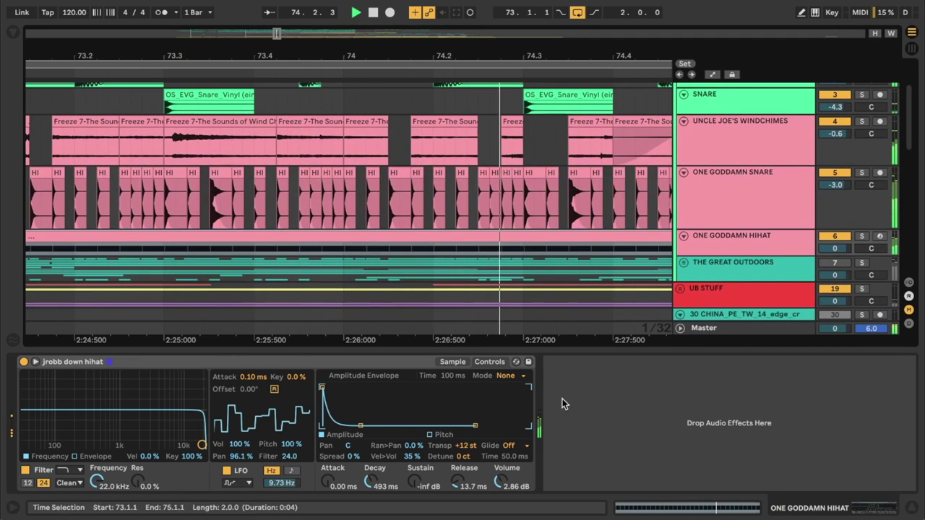
left_click(837, 236)
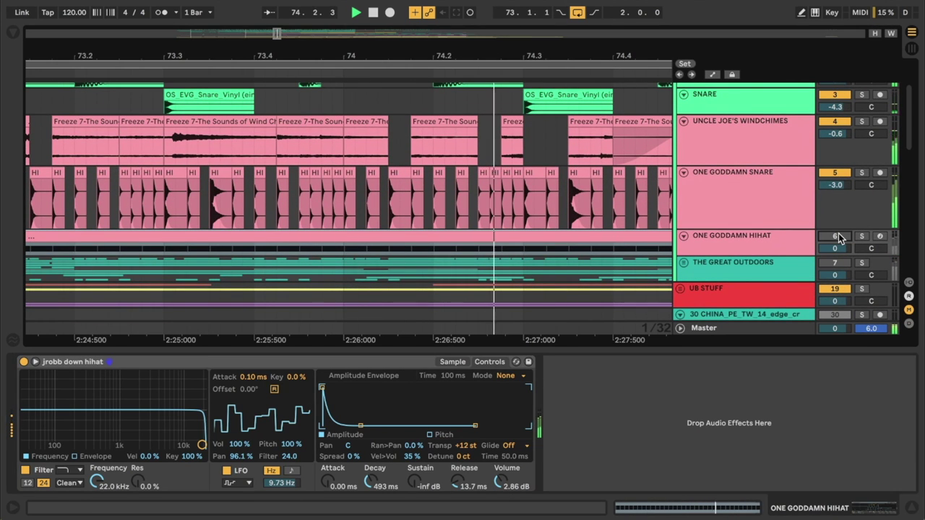
- Reactivate and select the ONE GODDAMN HIHAT track during playback, and turn off solo on the DRUMS group
left_click(838, 235)
left_click(747, 250)
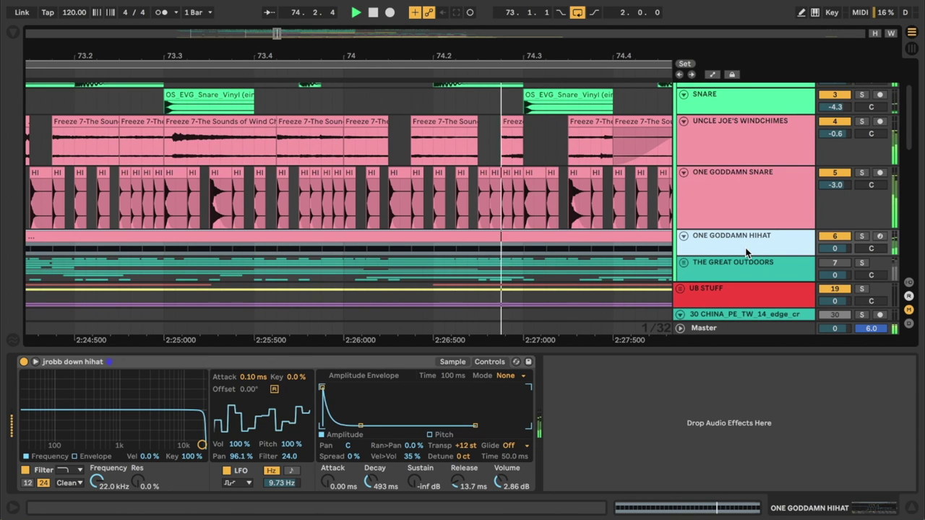
scroll(814, 250, "up", 3)
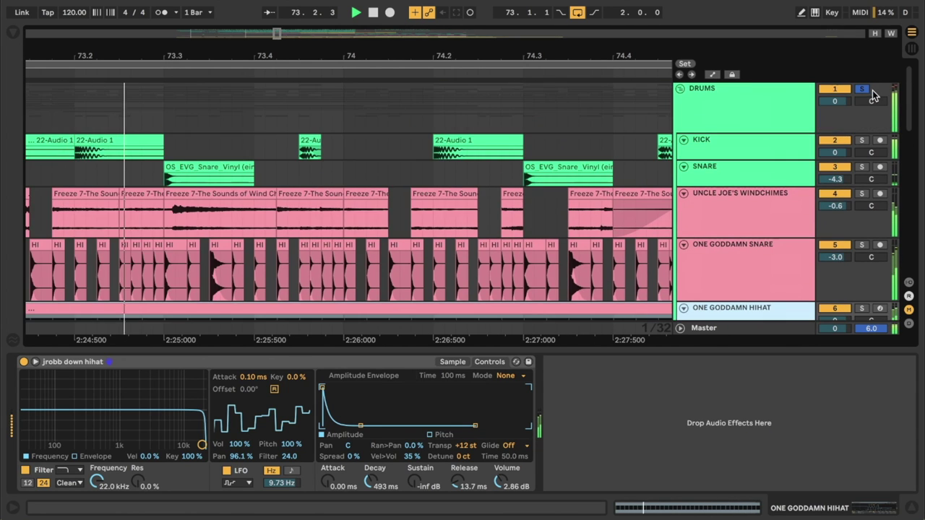
scroll(746, 180, "down", 3)
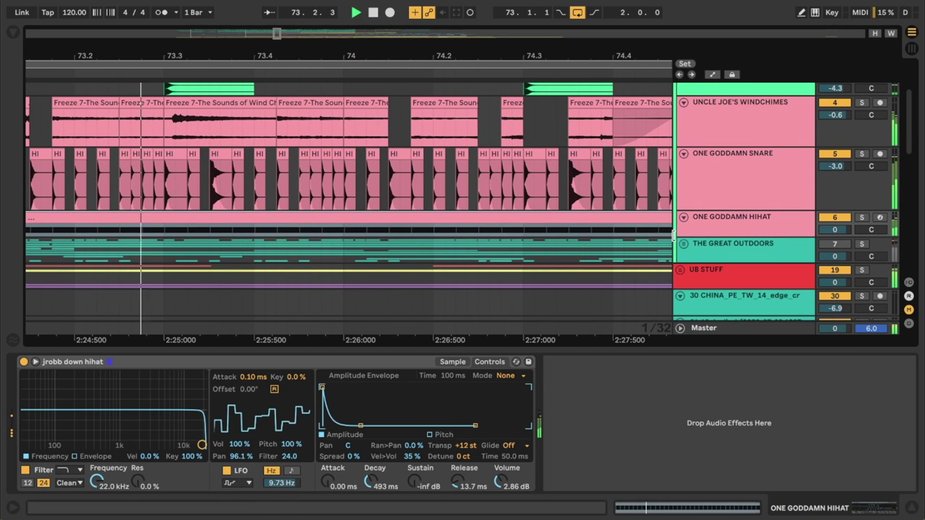
- Unfold THE GREAT OUTDOORS group, activate it and play the loop while viewing its tracks down to HATMACHINE
left_click(683, 243)
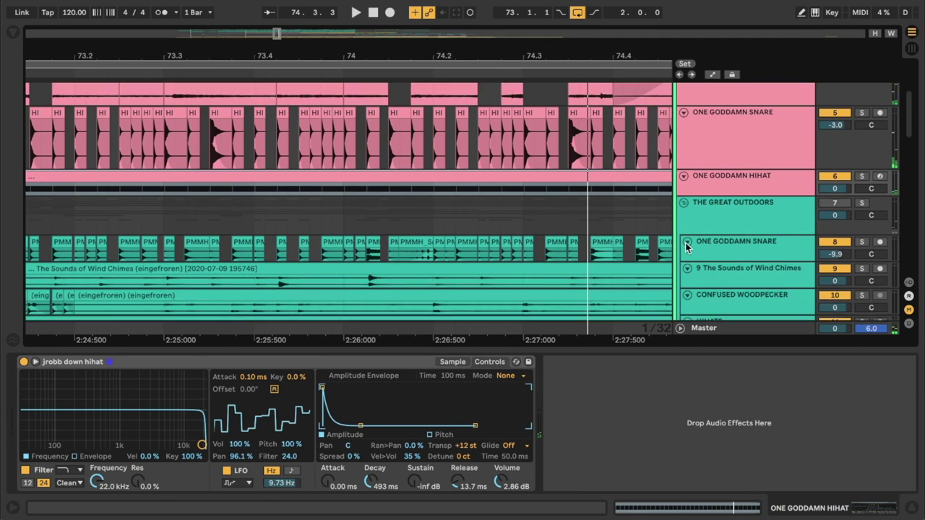
scroll(831, 210, "down", 3)
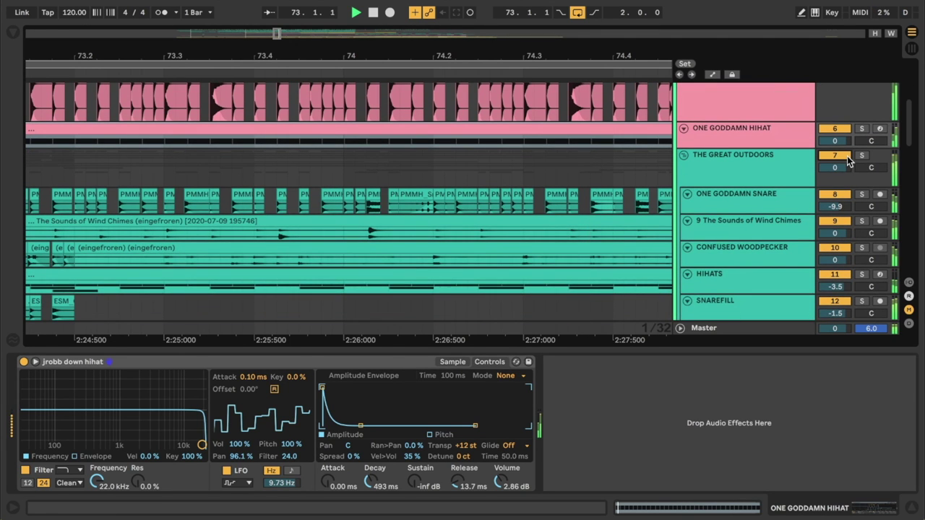
scroll(610, 213, "down", 5)
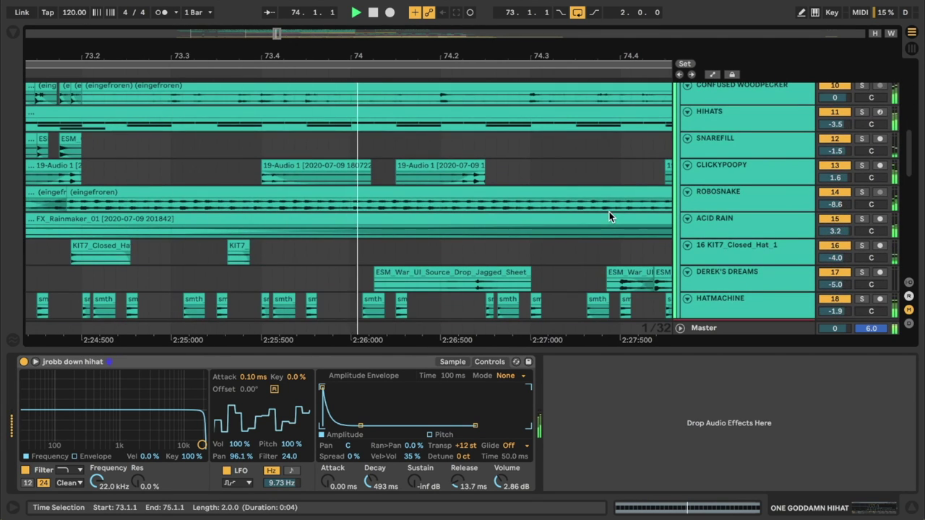